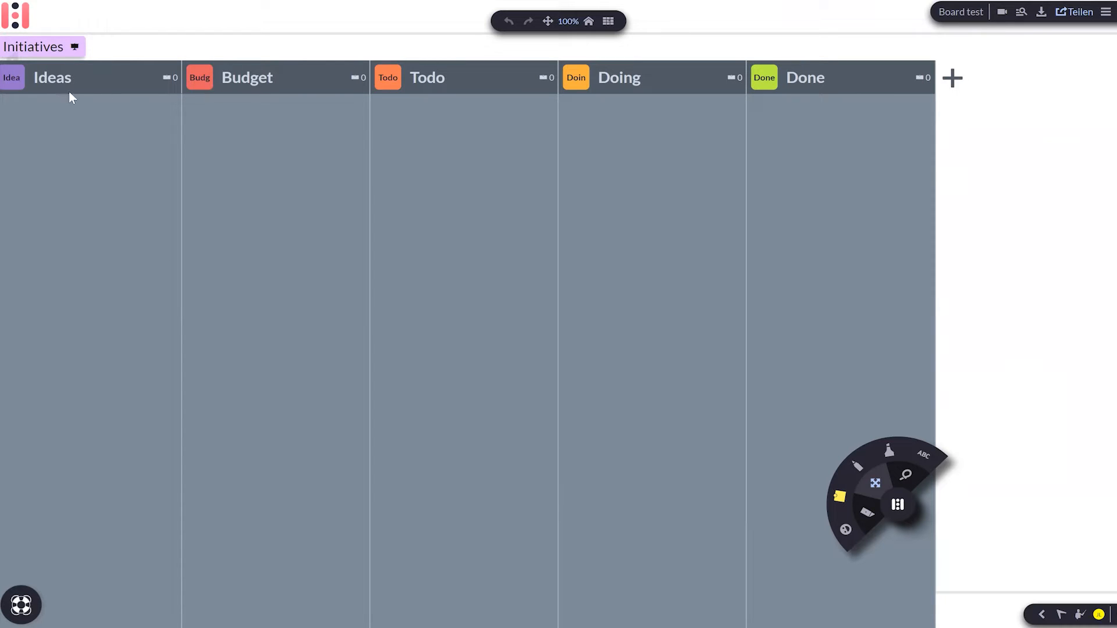
Step: Examine the settings of the Ideas column and of the Initiatives board, closing each without changes
left_click(54, 83)
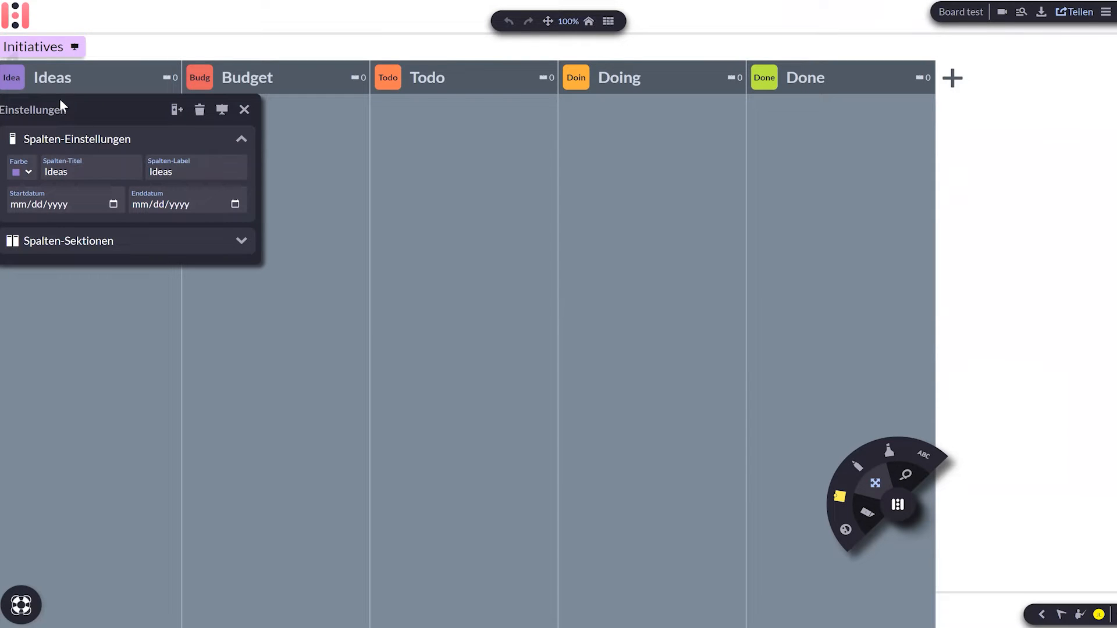
left_click(251, 116)
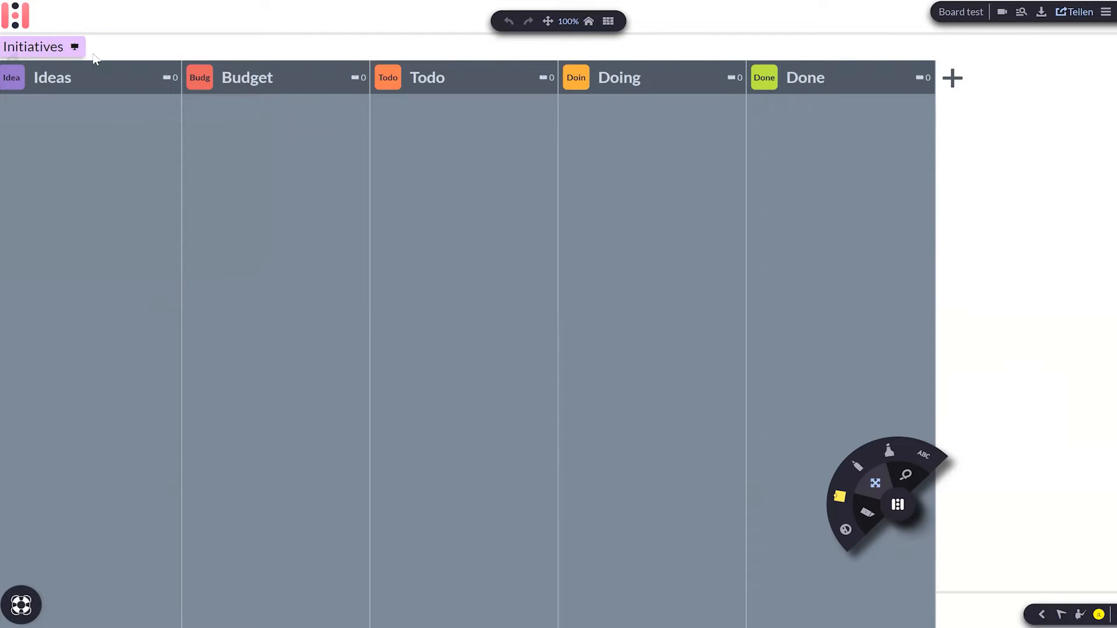
left_click(75, 47)
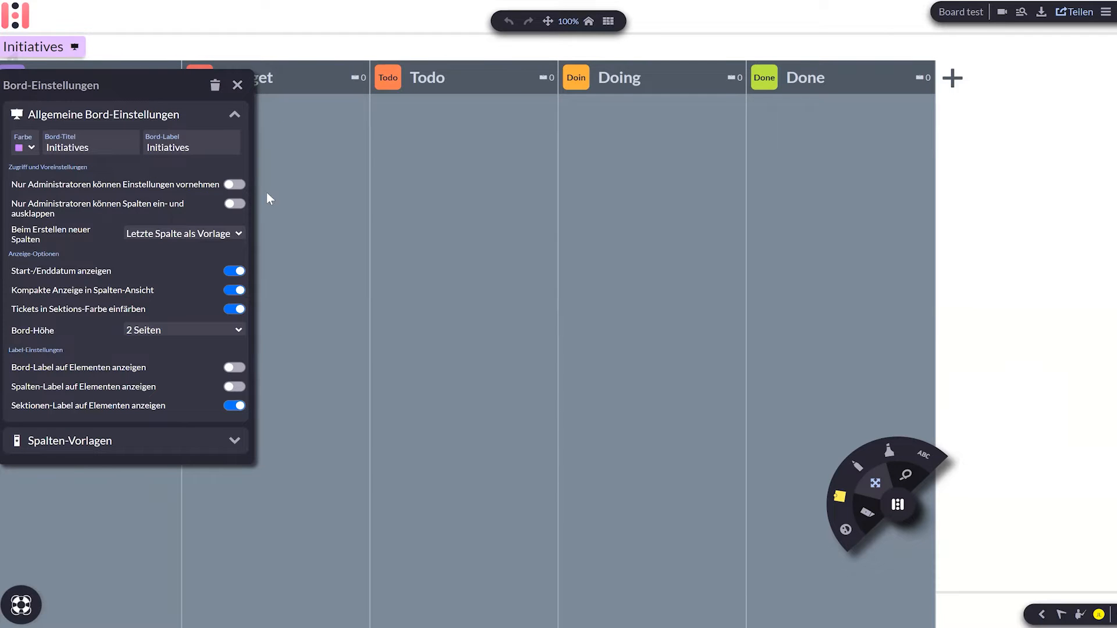
left_click(237, 86)
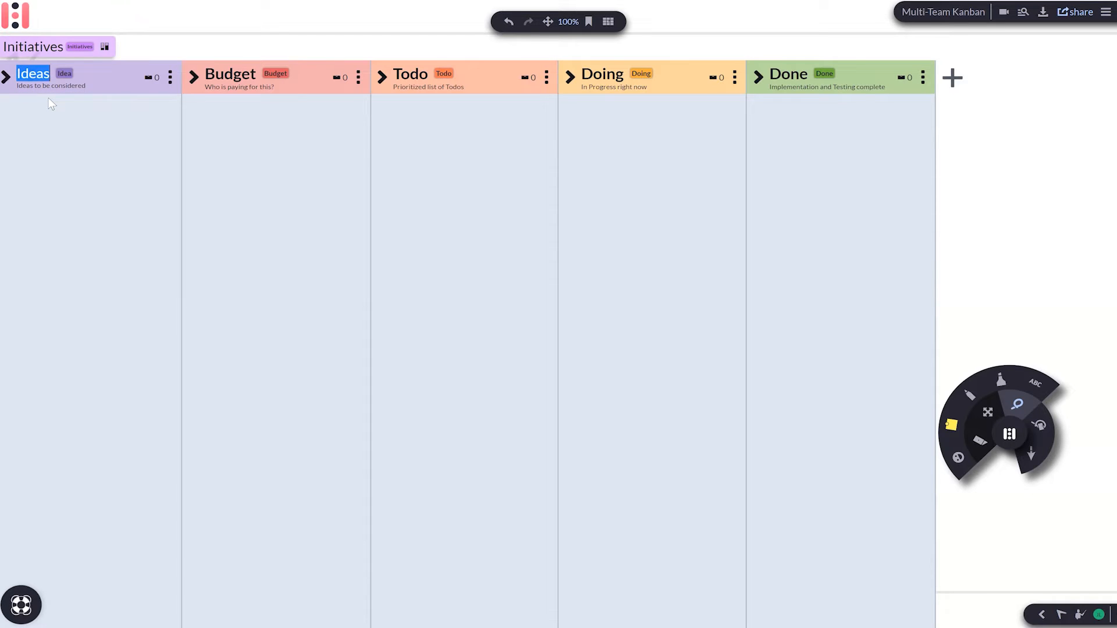
Step: Rename the Ideas column as New Ideas and place a blank yellow sticky note in it
type("w Ideas")
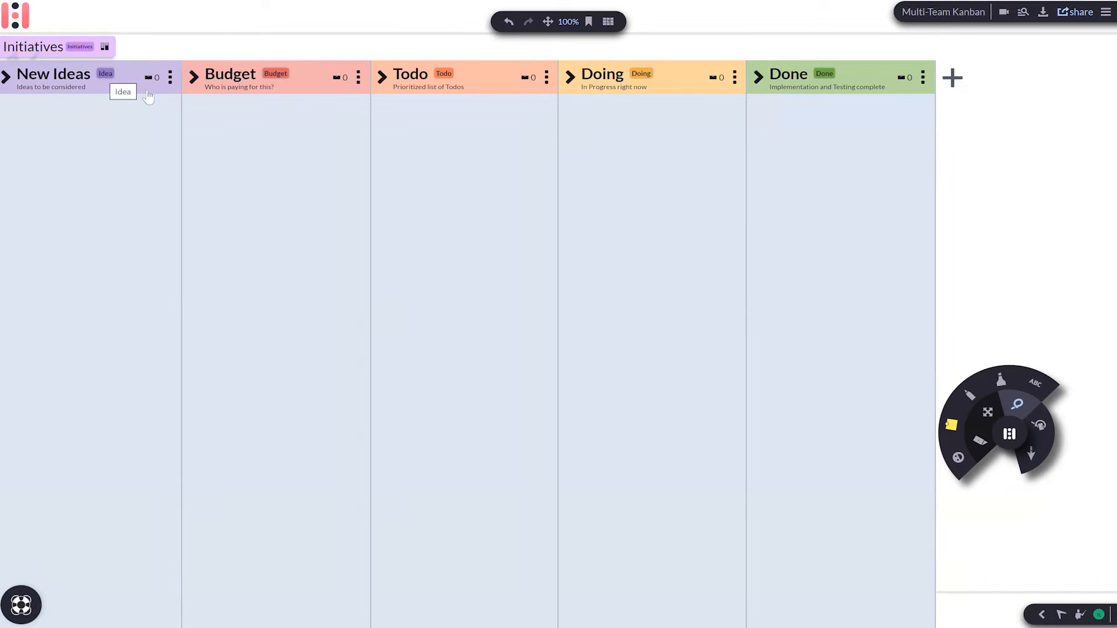
left_click_drag(951, 423, 105, 154)
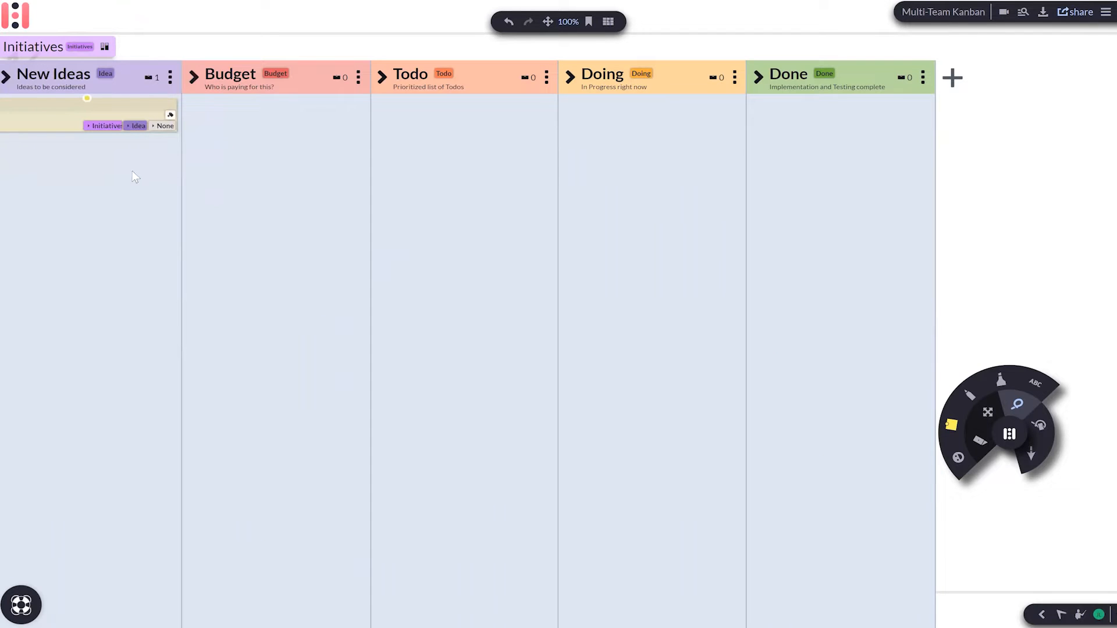
Step: Apply the New Ideas column's title as its column label
left_click(22, 91)
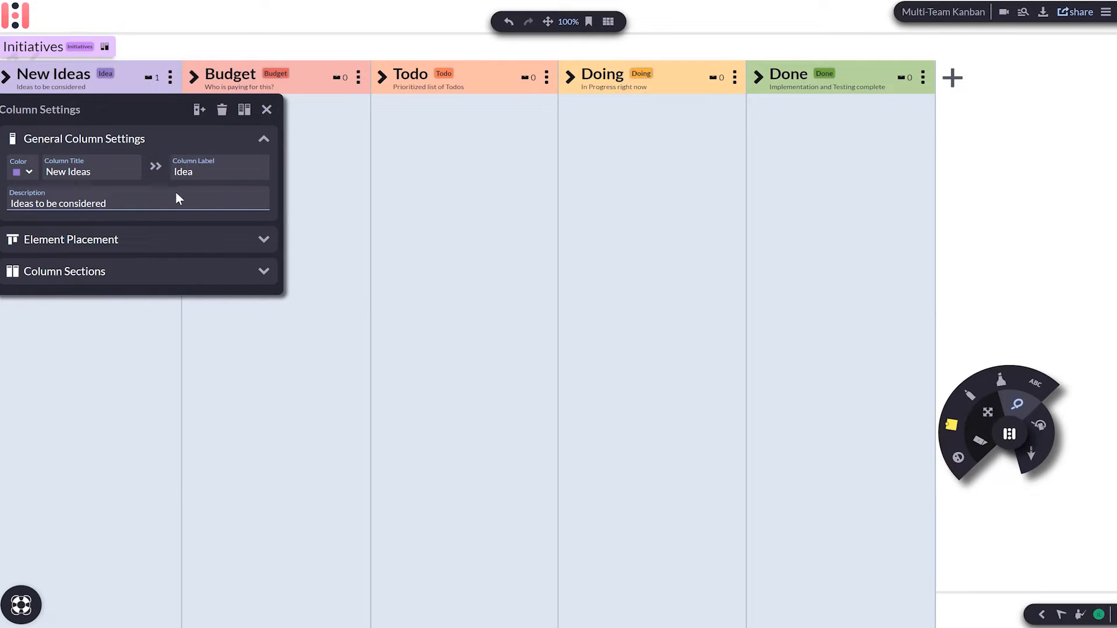
left_click(155, 168)
left_click(266, 110)
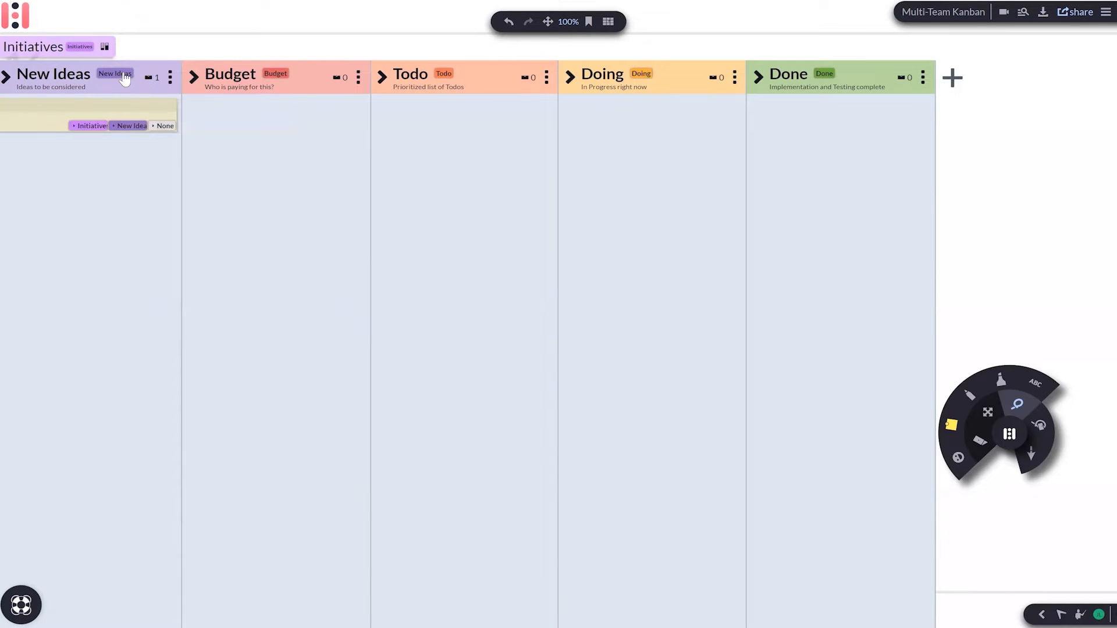
Step: Shorten the New Ideas column's label to Idea
left_click(125, 78)
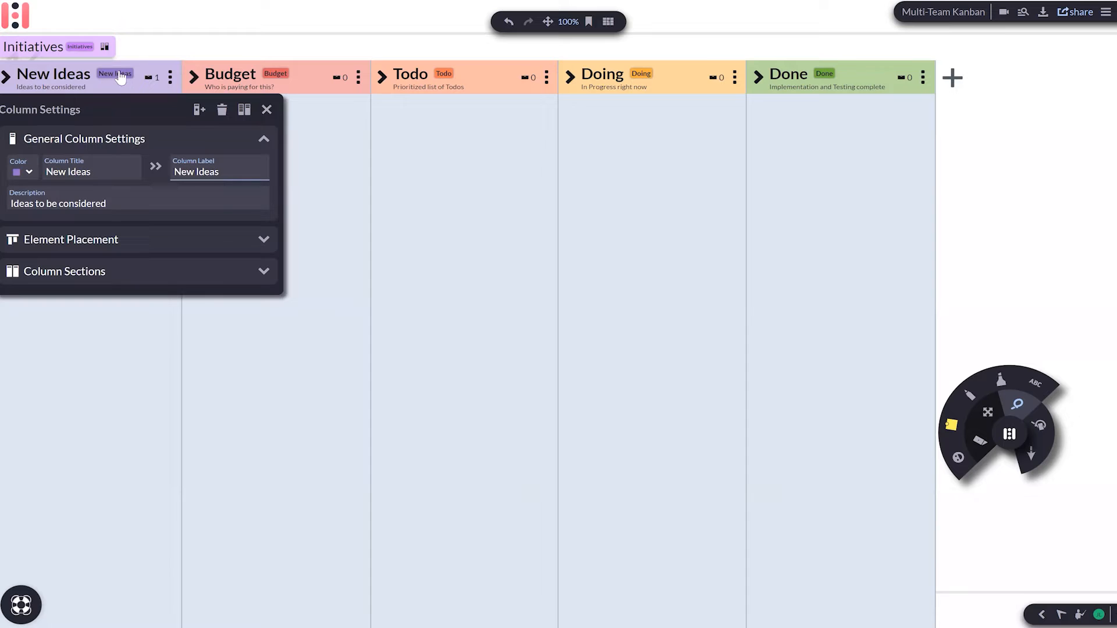
left_click(162, 178)
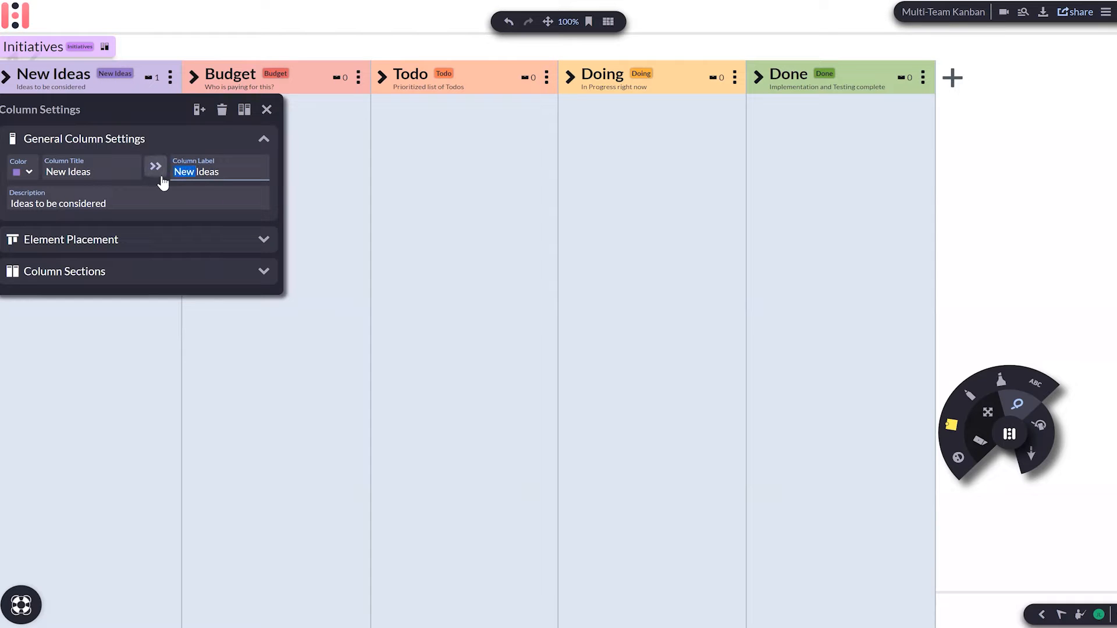
key("BackSpace")
left_click(206, 175)
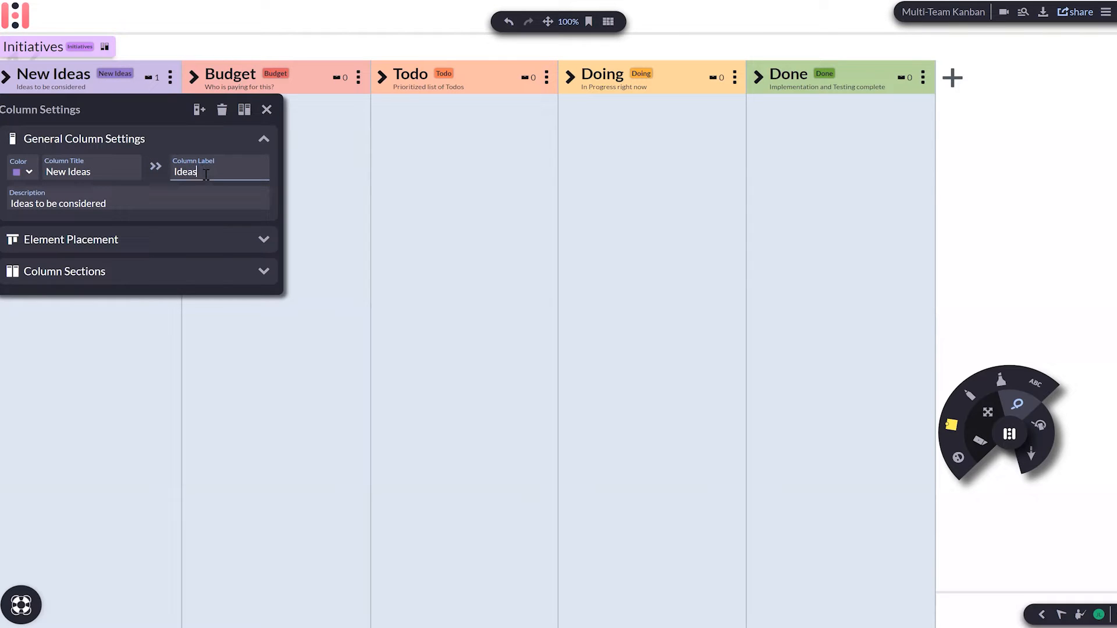
left_click(267, 110)
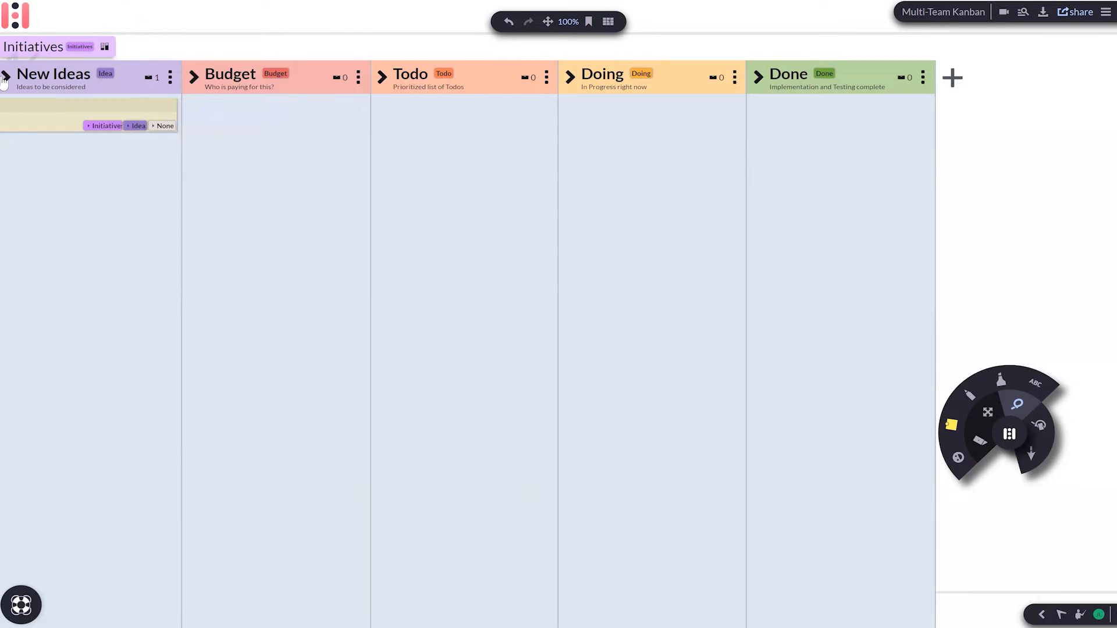
Step: Expand the New Ideas column to view its priority sections and collapse it again
left_click(5, 77)
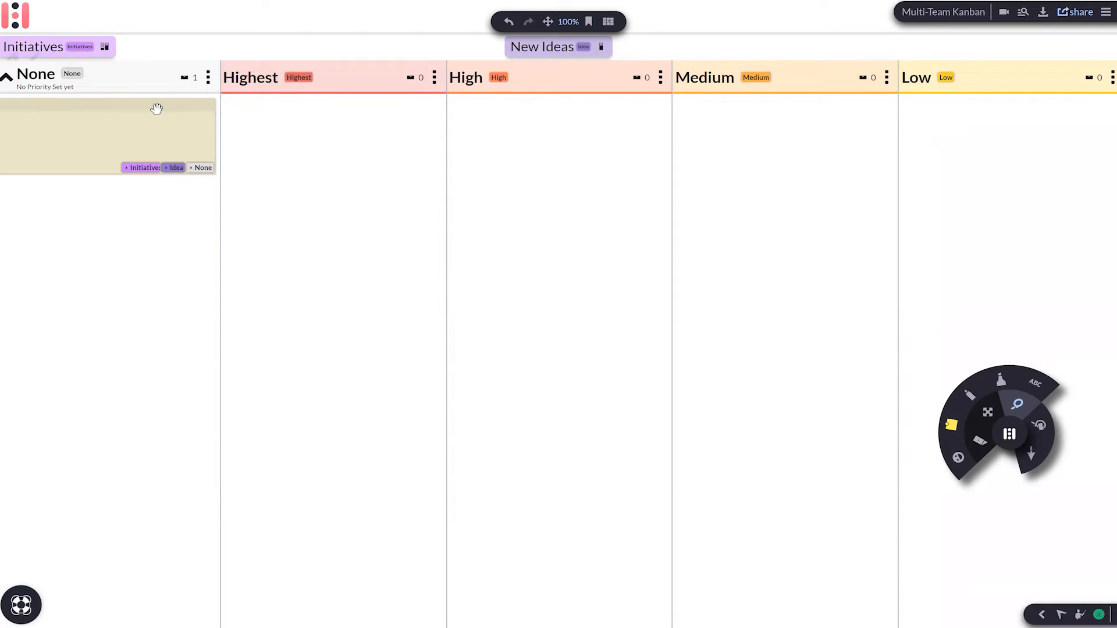
left_click(6, 77)
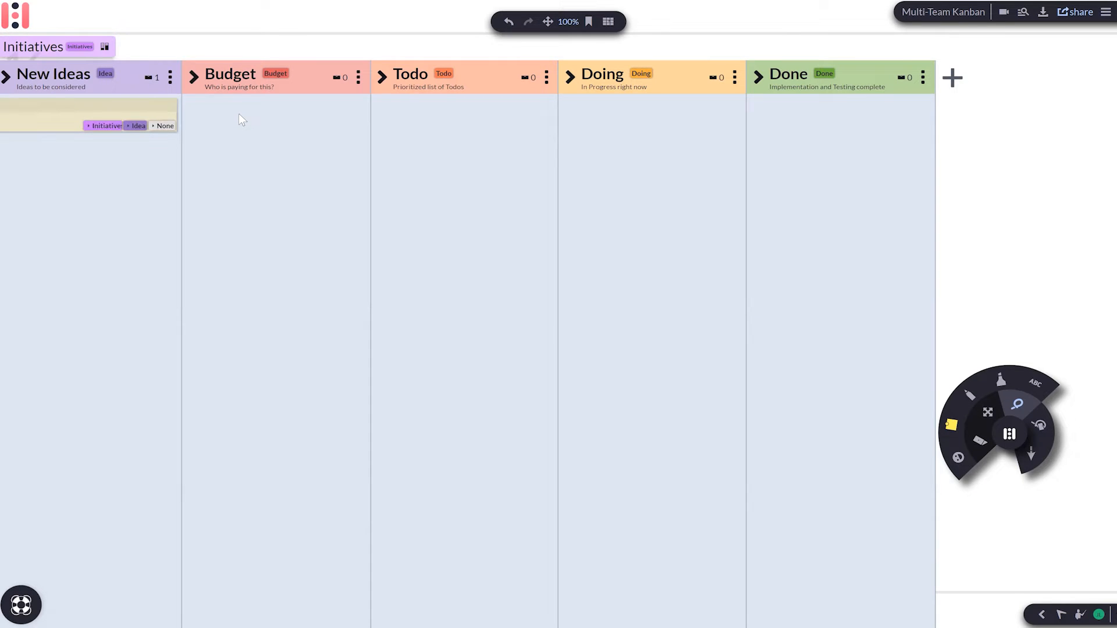
Step: Open the Initiatives board's Label Interactivity settings and try switching the board label on elements off and on
left_click(105, 46)
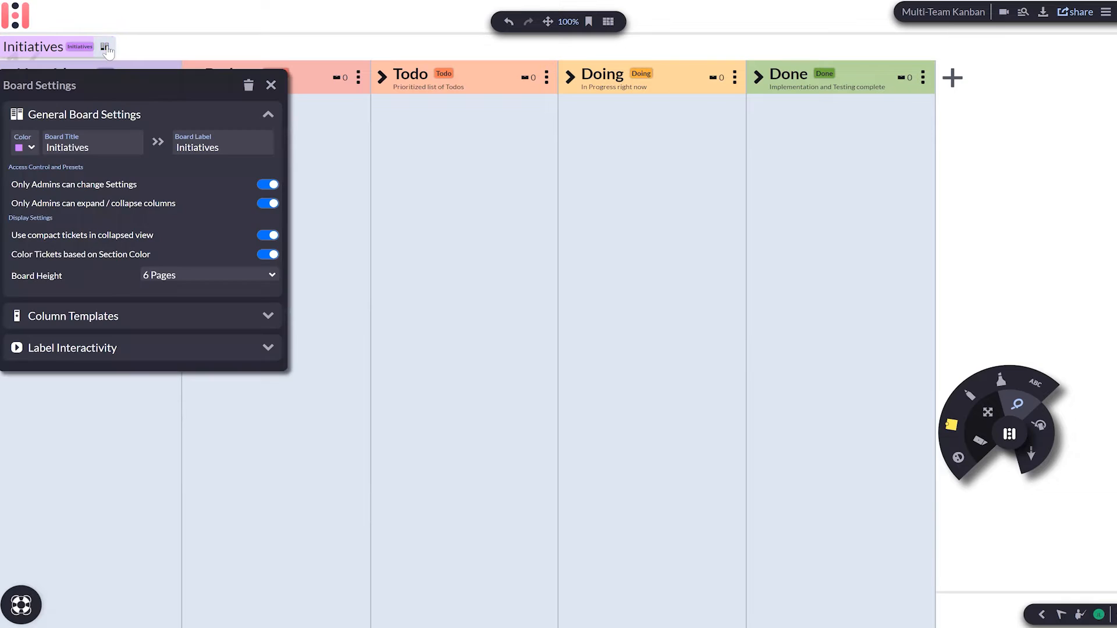
left_click_drag(127, 90, 160, 94)
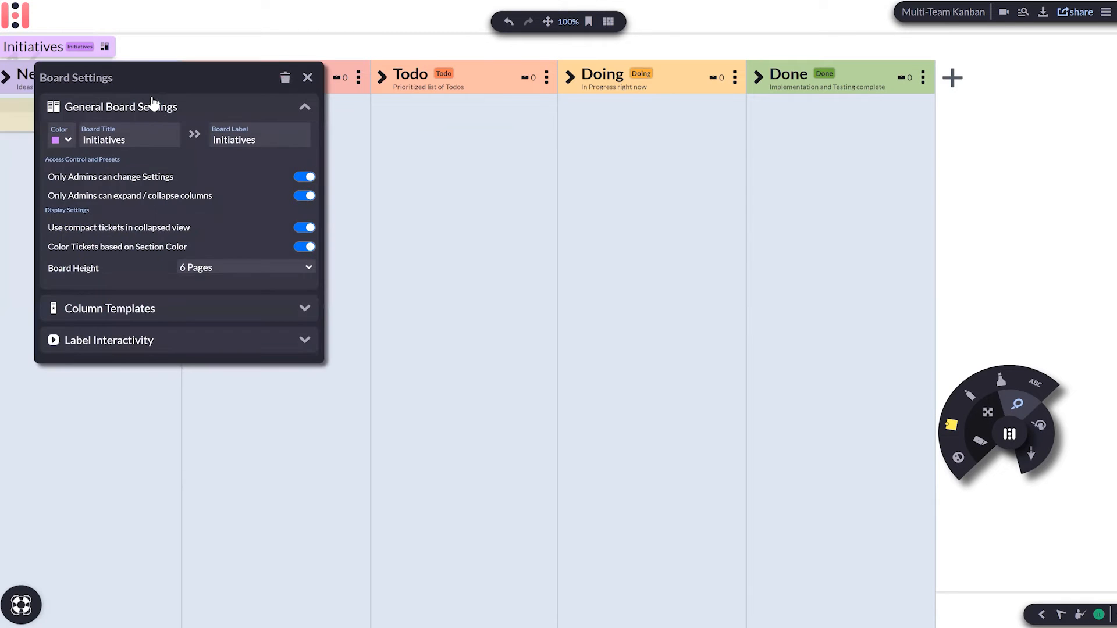
left_click(145, 340)
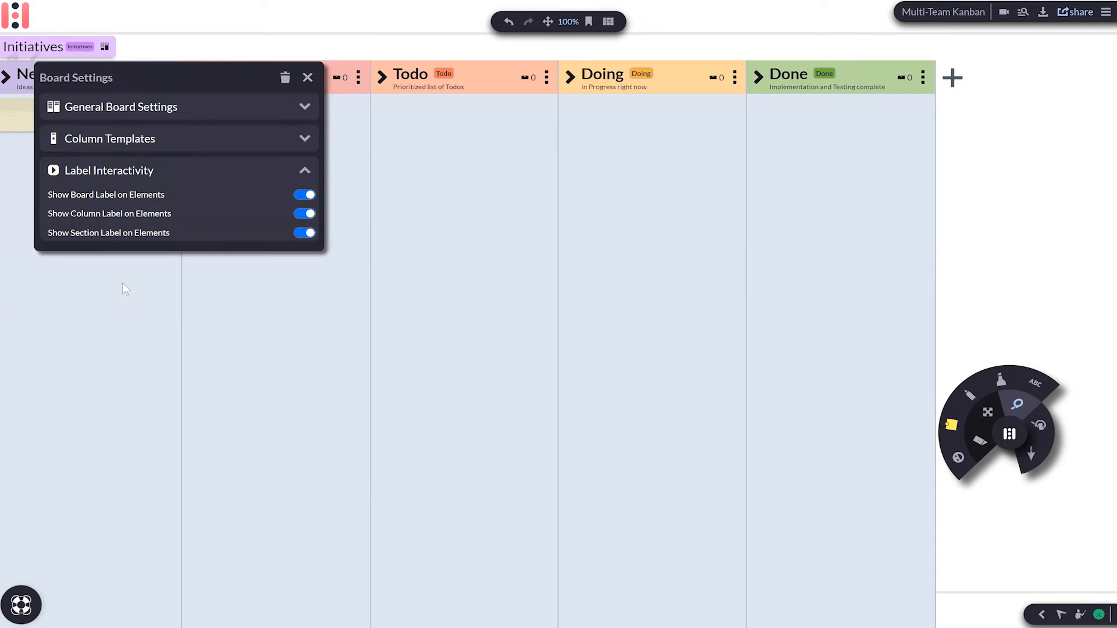
left_click_drag(176, 77, 350, 240)
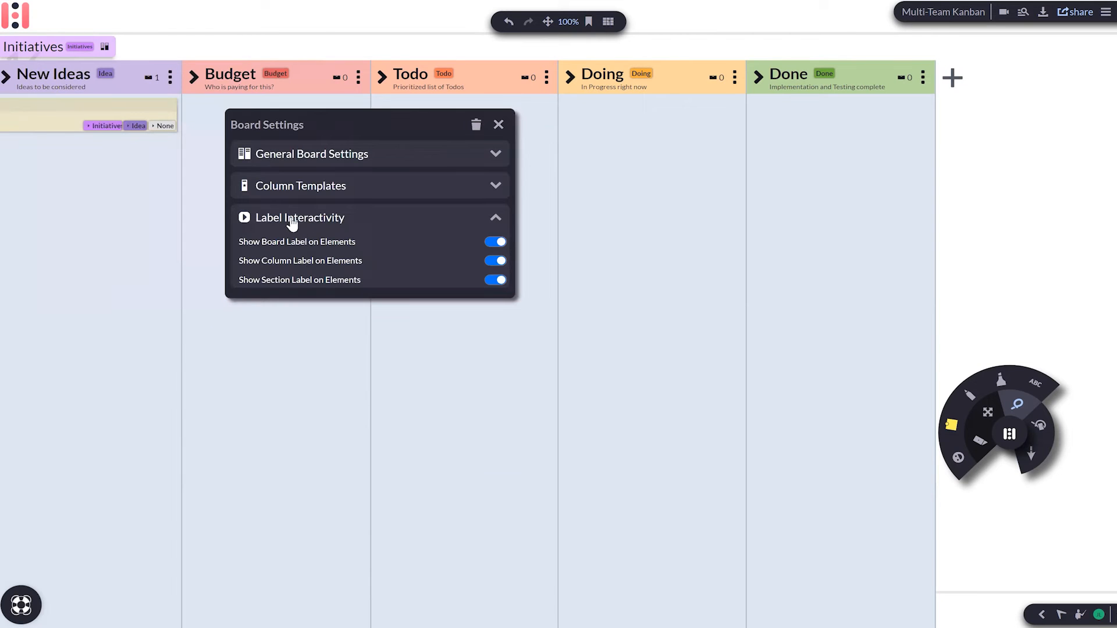
left_click(496, 242)
left_click(496, 242)
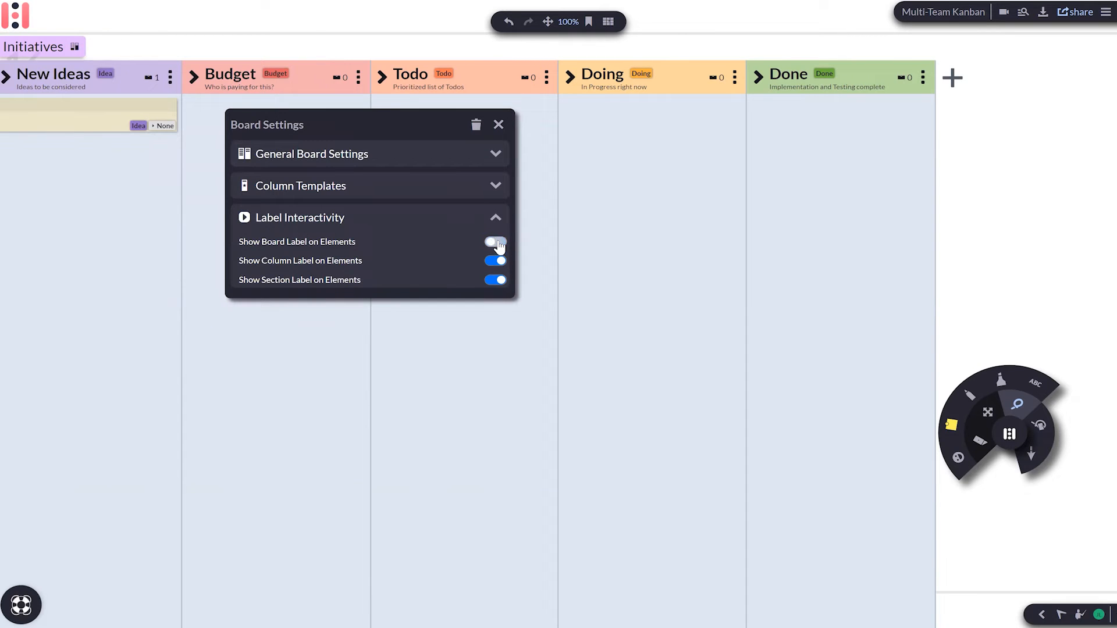
left_click(496, 242)
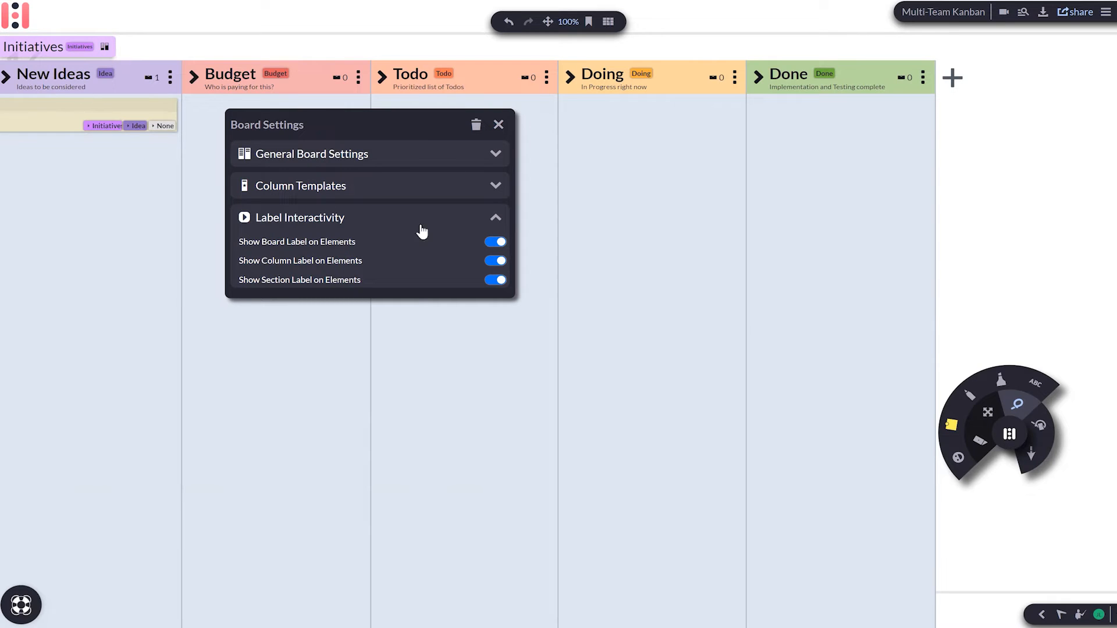
Step: Hide the board and column labels on elements and expand the New Ideas column to check the note
left_click(496, 242)
left_click(496, 260)
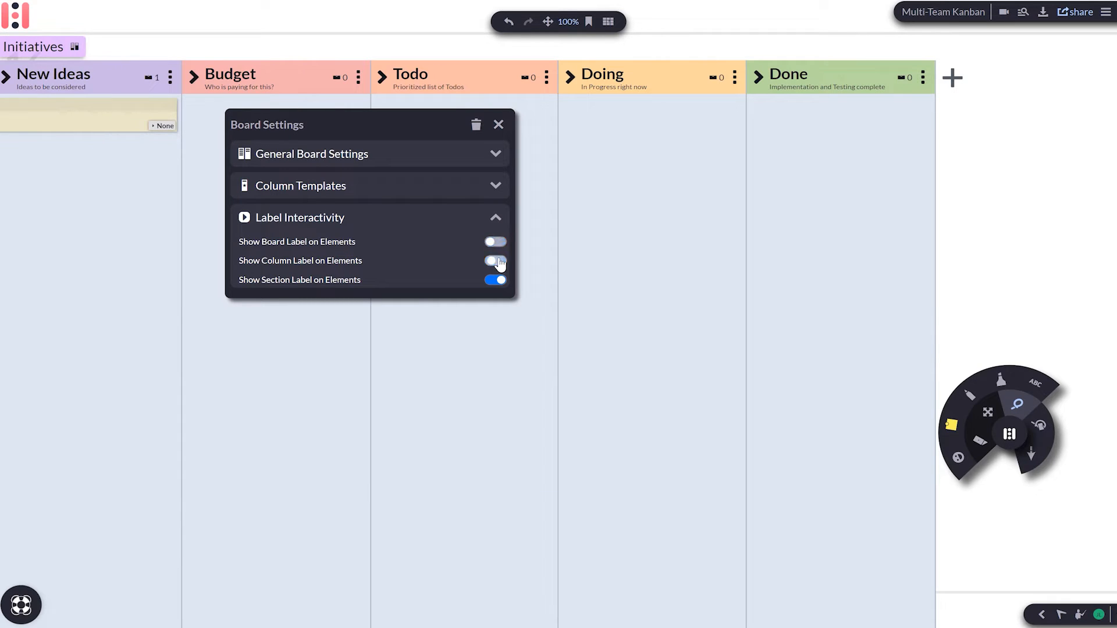
left_click(5, 77)
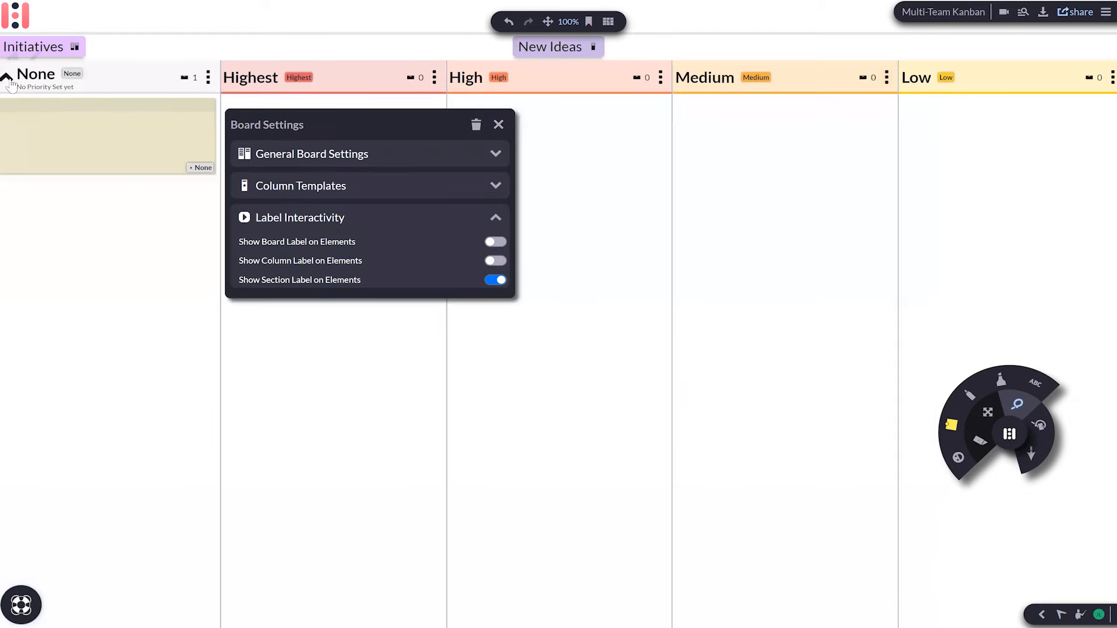
Step: Restore the board, column and section labels on elements, leaving the board settings and the expanded column view
left_click(495, 281)
left_click(494, 281)
left_click(496, 261)
left_click(495, 242)
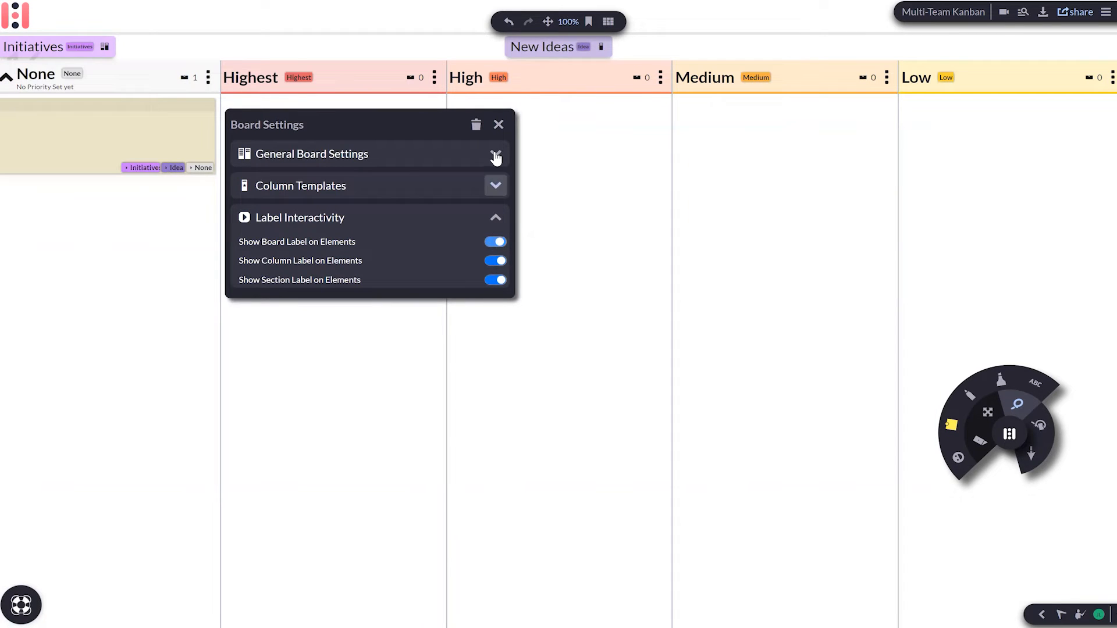
left_click(495, 218)
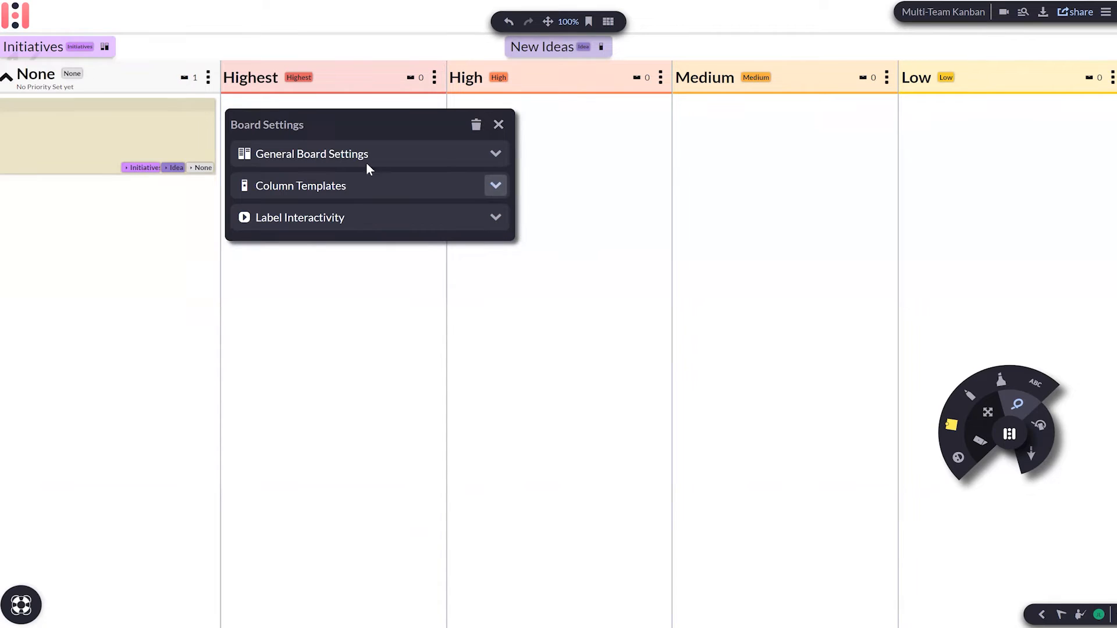
left_click(498, 125)
left_click(7, 78)
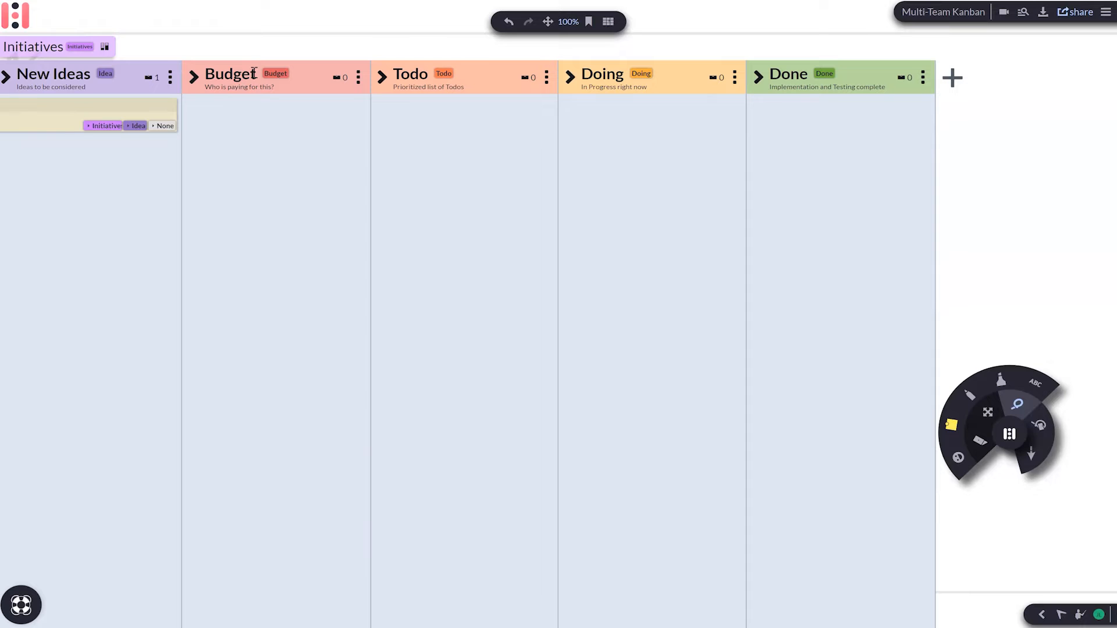
Step: Examine the Budget column's list of sections in its column settings
left_click(295, 79)
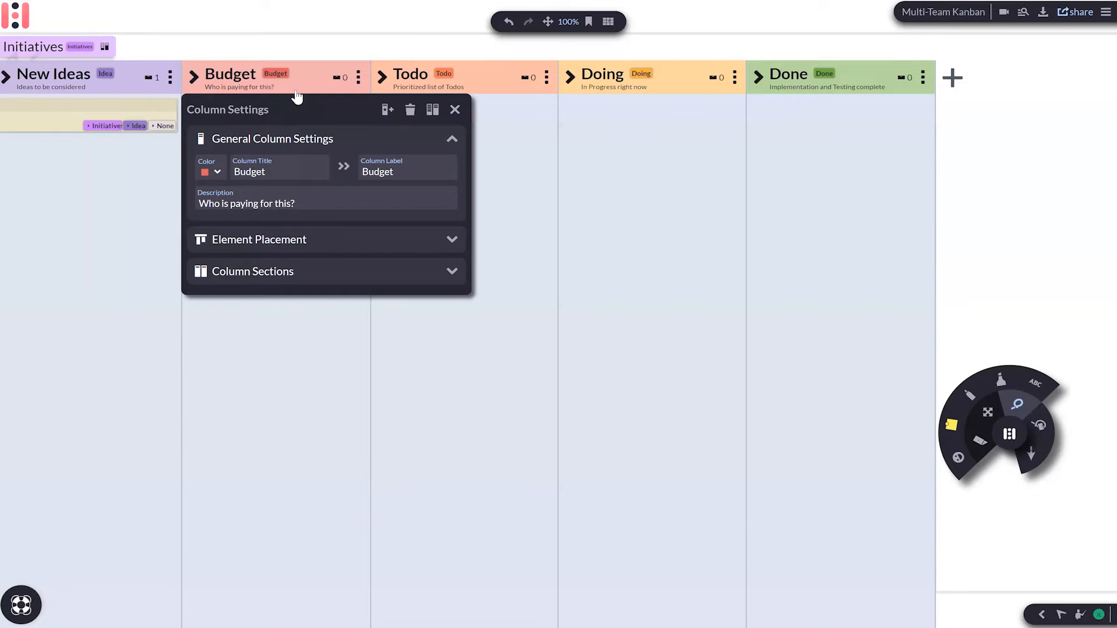
left_click(270, 277)
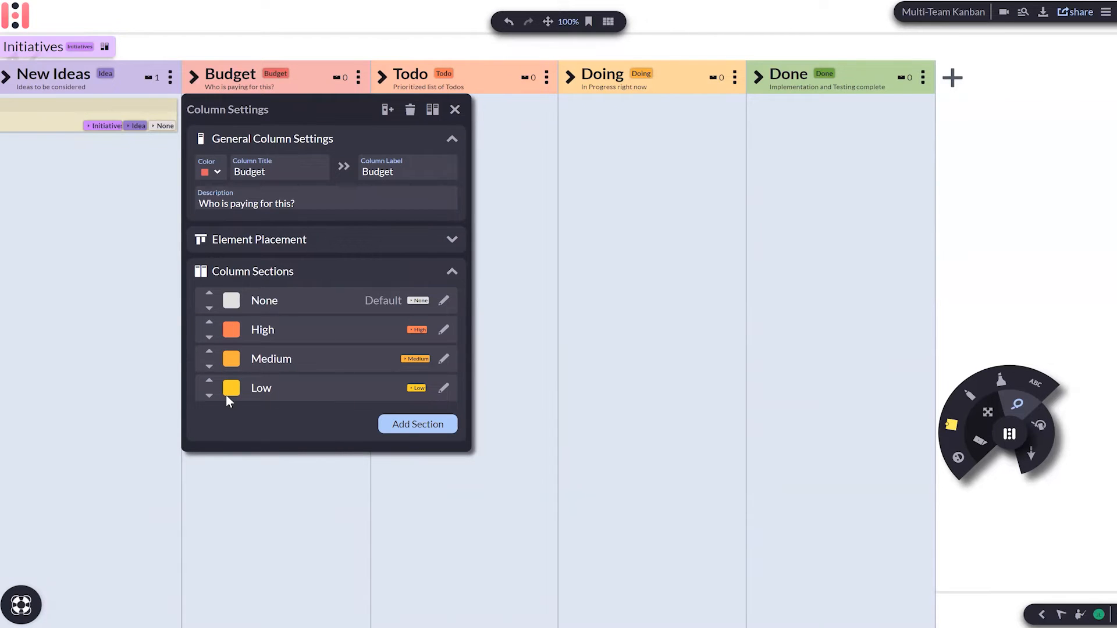
left_click(455, 110)
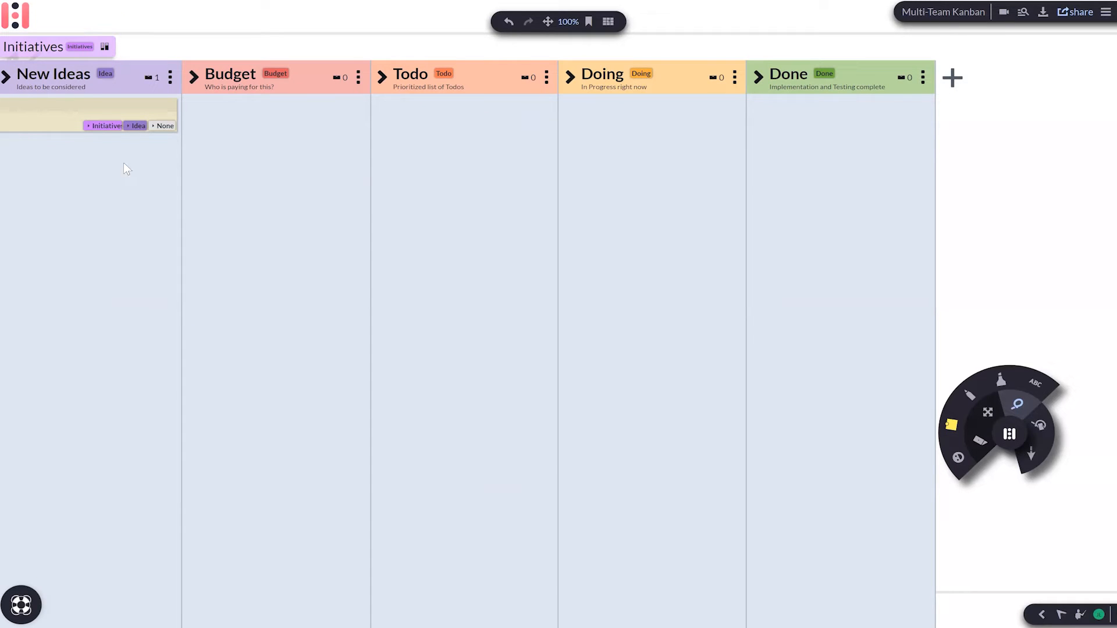
Step: Expand the New Ideas column's sections, view the settings of the None section, and collapse the column again
left_click(171, 81)
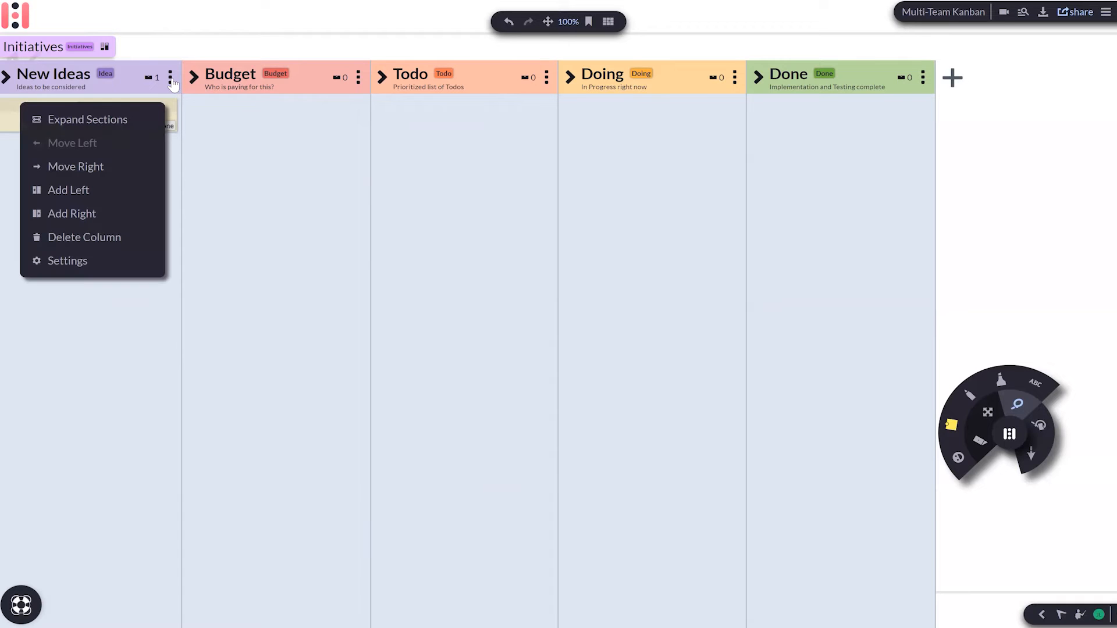
left_click(107, 119)
left_click(209, 84)
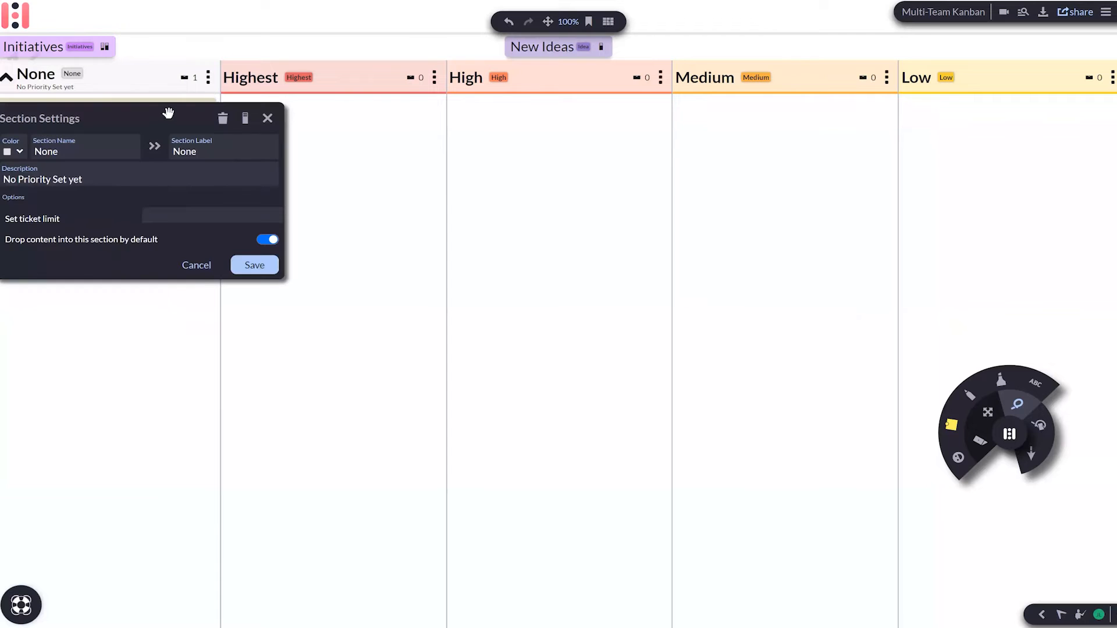
left_click(208, 82)
left_click(138, 119)
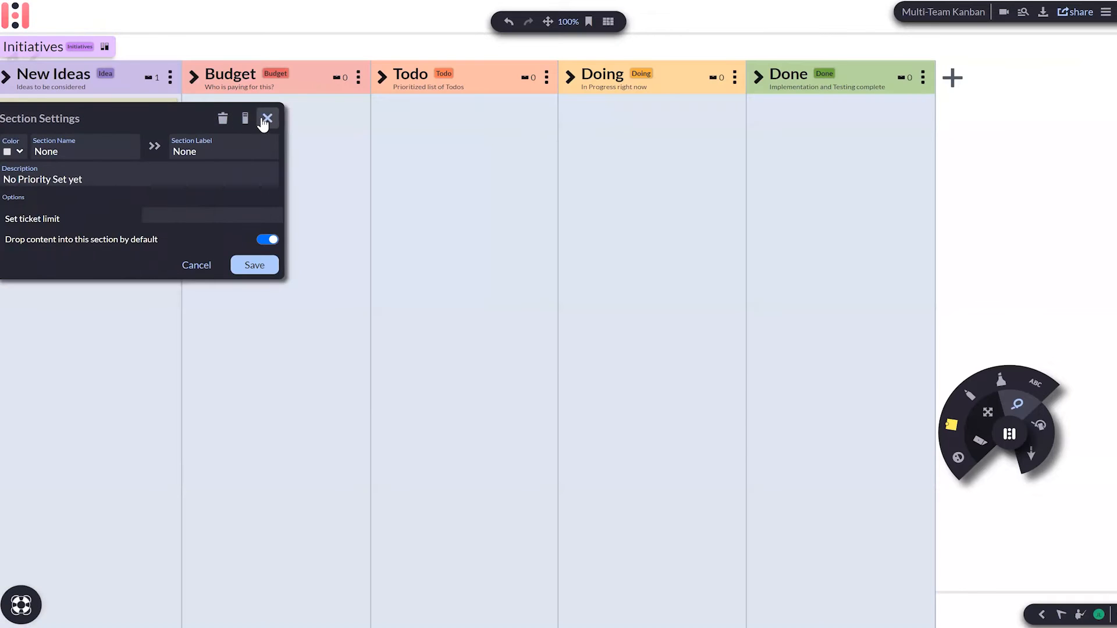
left_click(266, 119)
Step: Move the New Ideas column one place right and back left to the first position
left_click(169, 77)
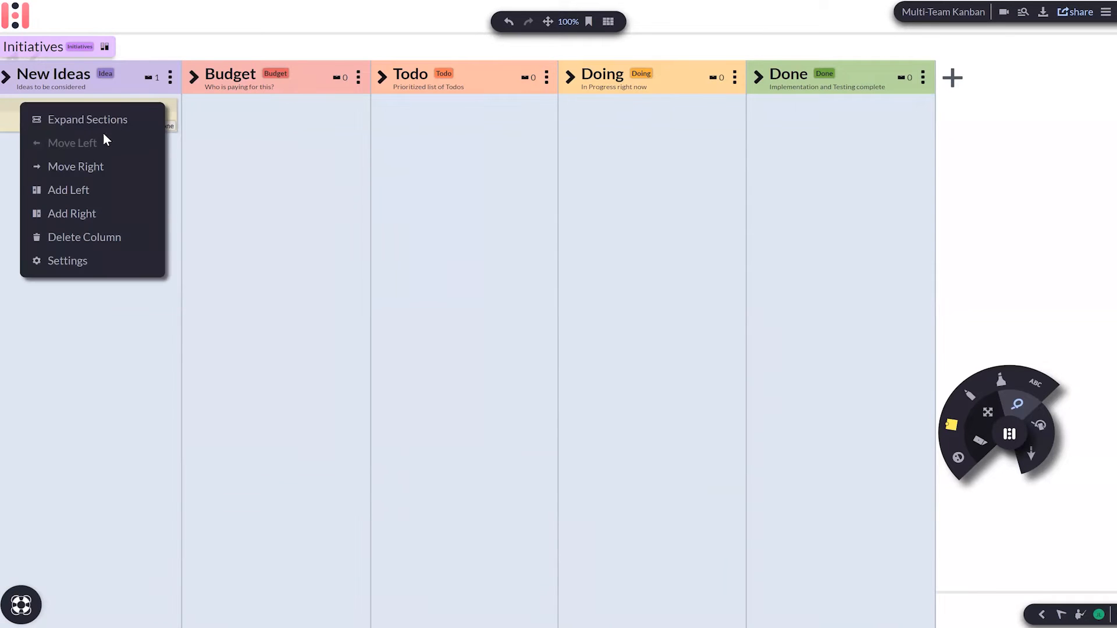
left_click(75, 169)
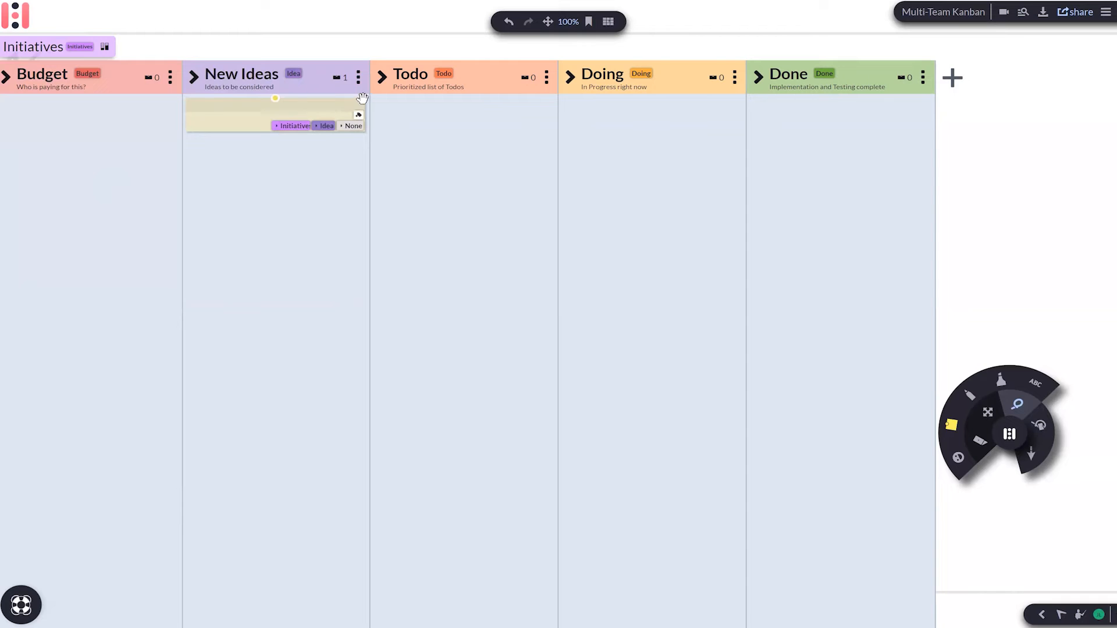
left_click(357, 78)
left_click(273, 147)
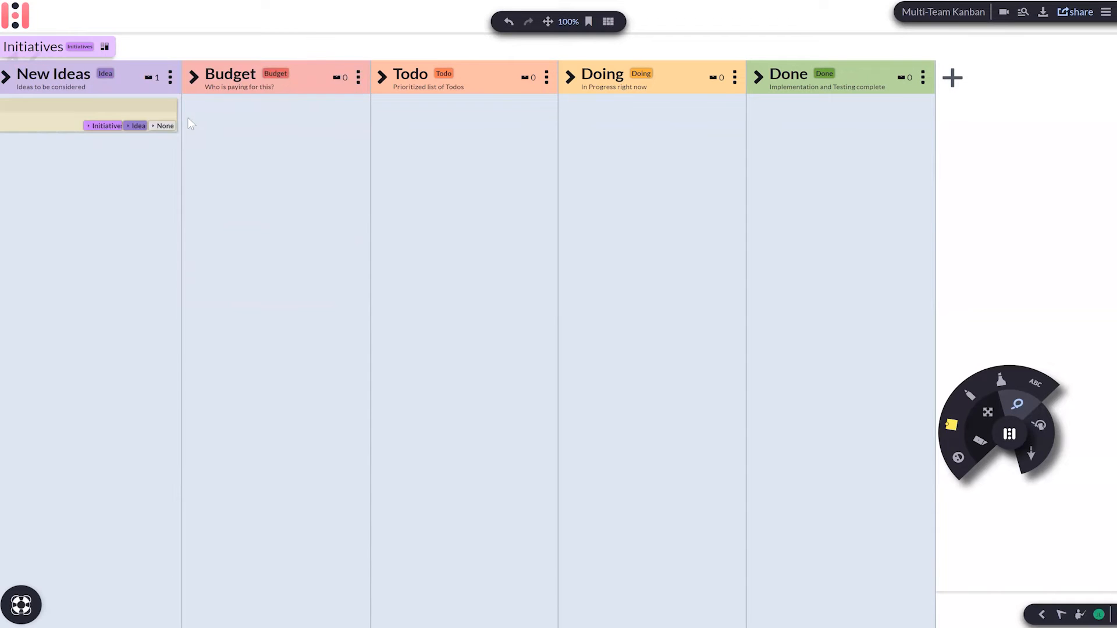
Step: Add a new column before New Ideas and rename it Inbox in its header
left_click(169, 77)
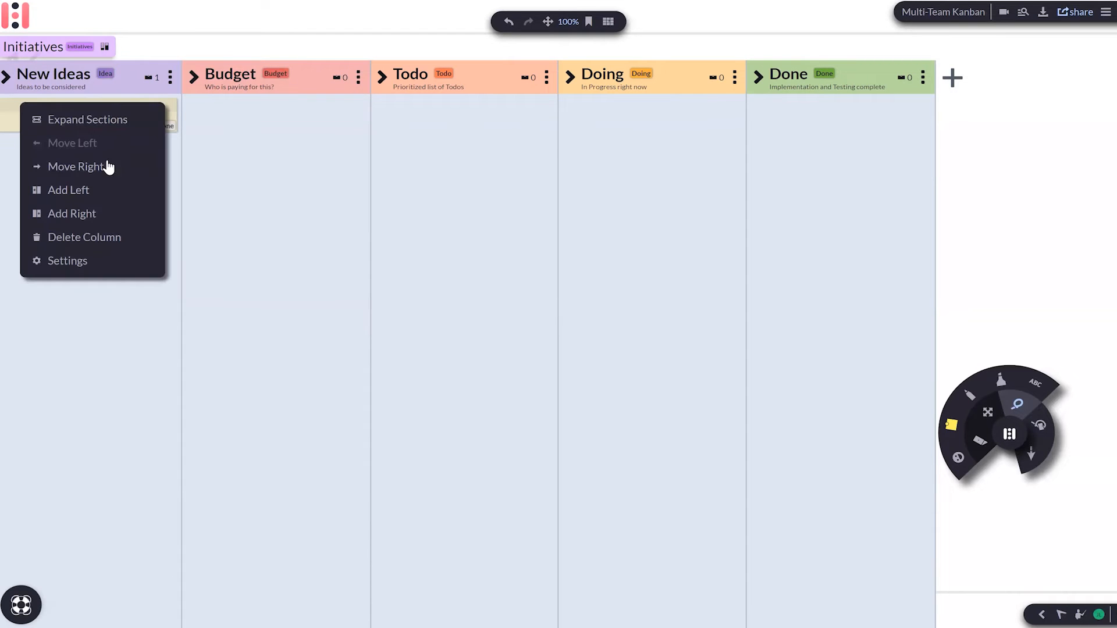
left_click(72, 197)
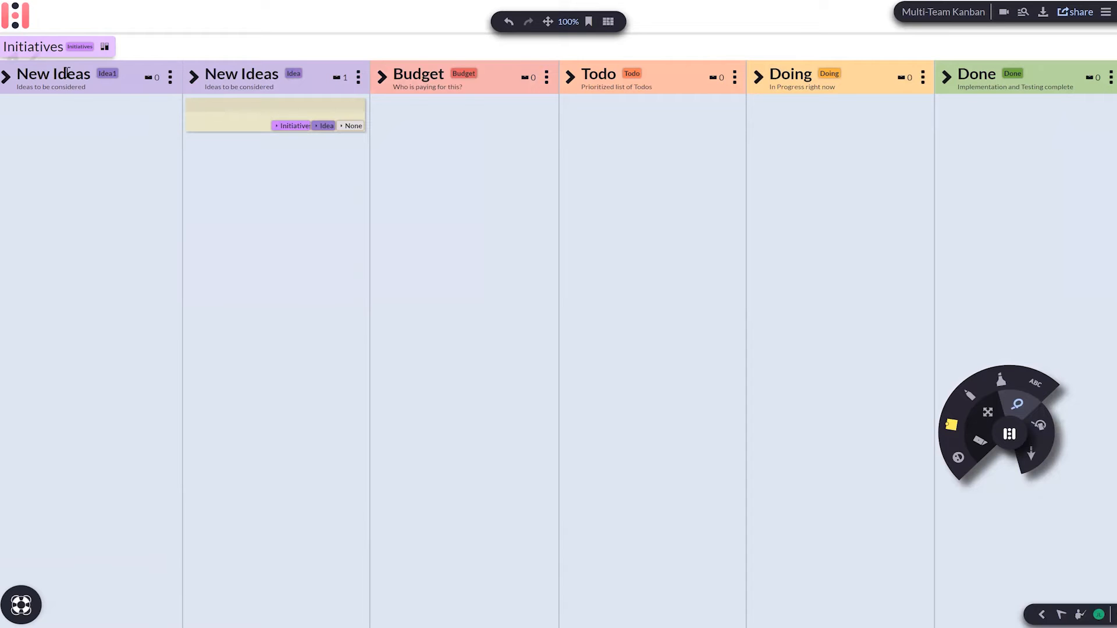
double_click(67, 73)
type("Inbpx")
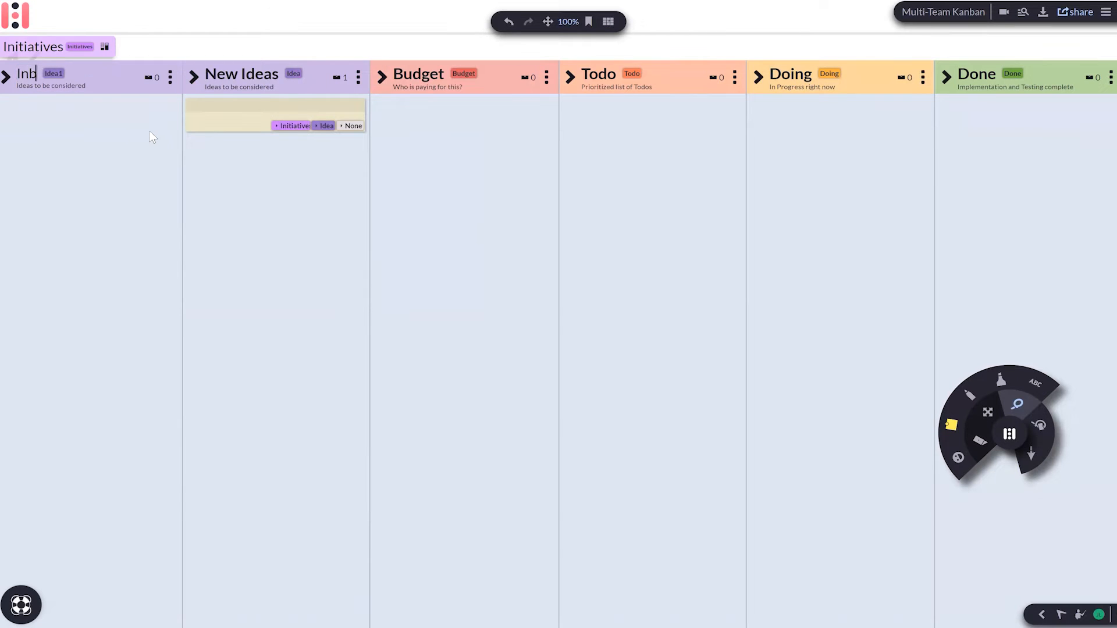
key("BackSpace")
key("BackSpace")
type("ox")
key("Return")
Step: Copy the Inbox column's title to its label and change the column colour to blue in the column settings
left_click(70, 76)
left_click(155, 167)
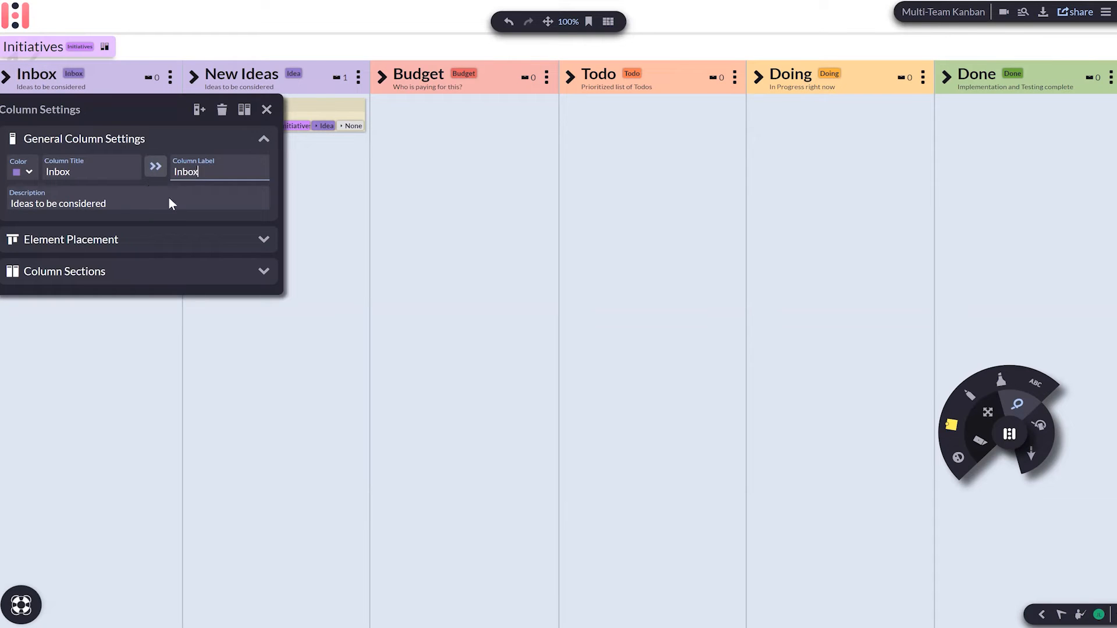
left_click(23, 172)
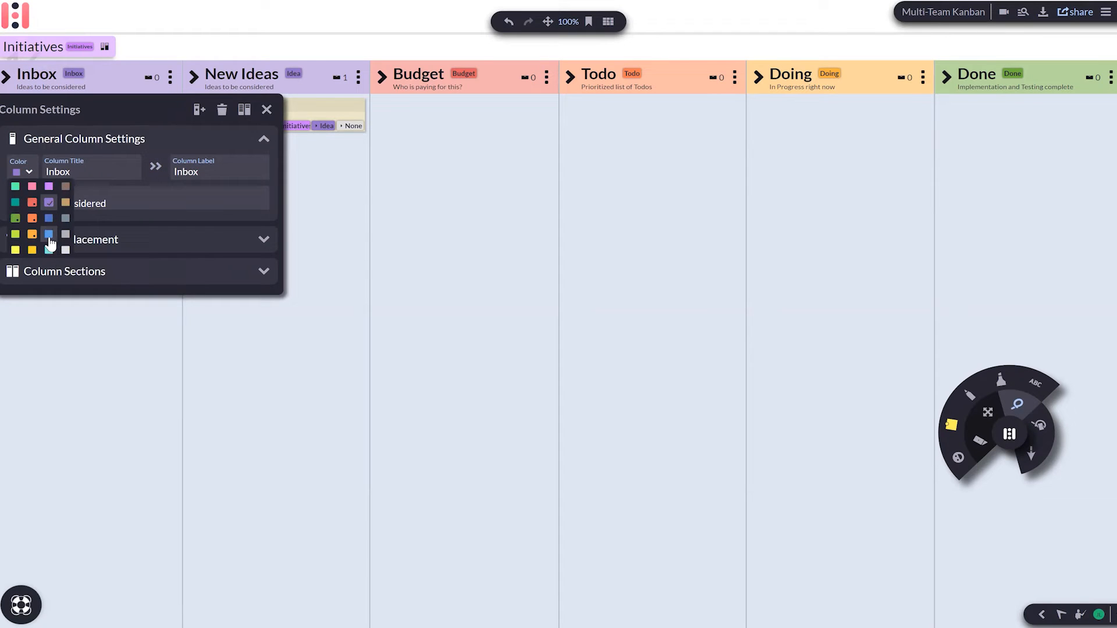
left_click(50, 234)
left_click(266, 110)
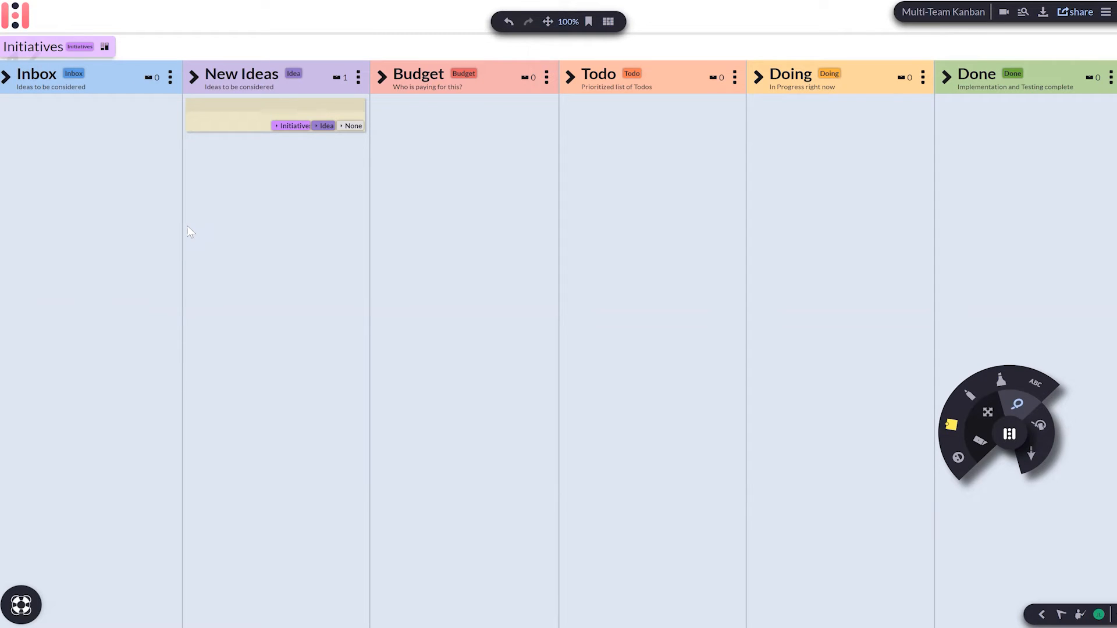
Step: Delete the Inbox column and its contents
left_click(170, 78)
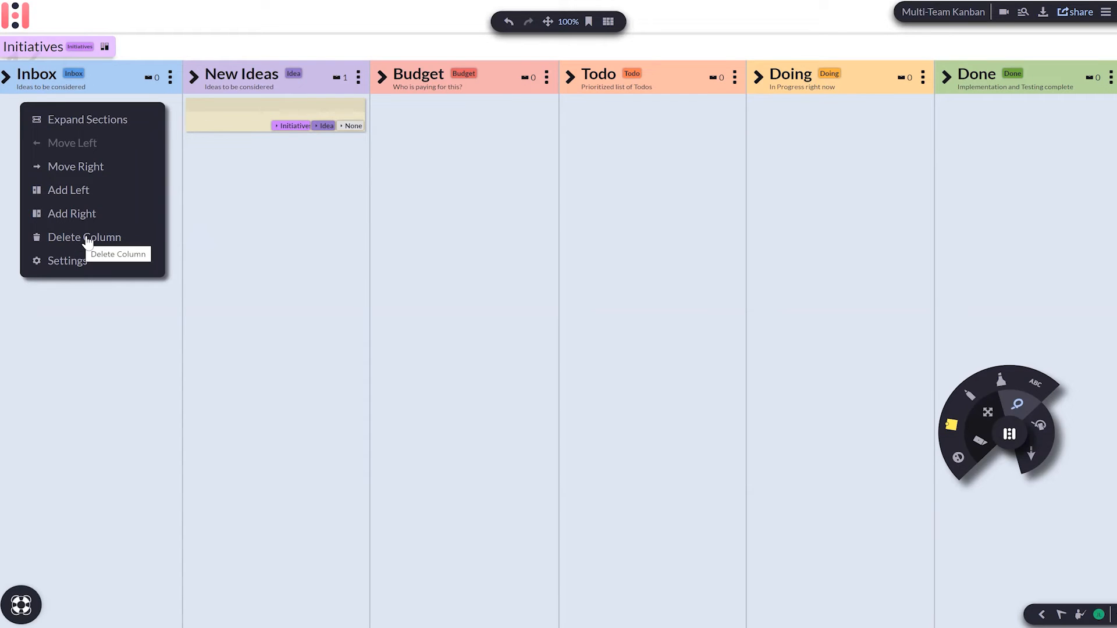
left_click(84, 238)
left_click(702, 347)
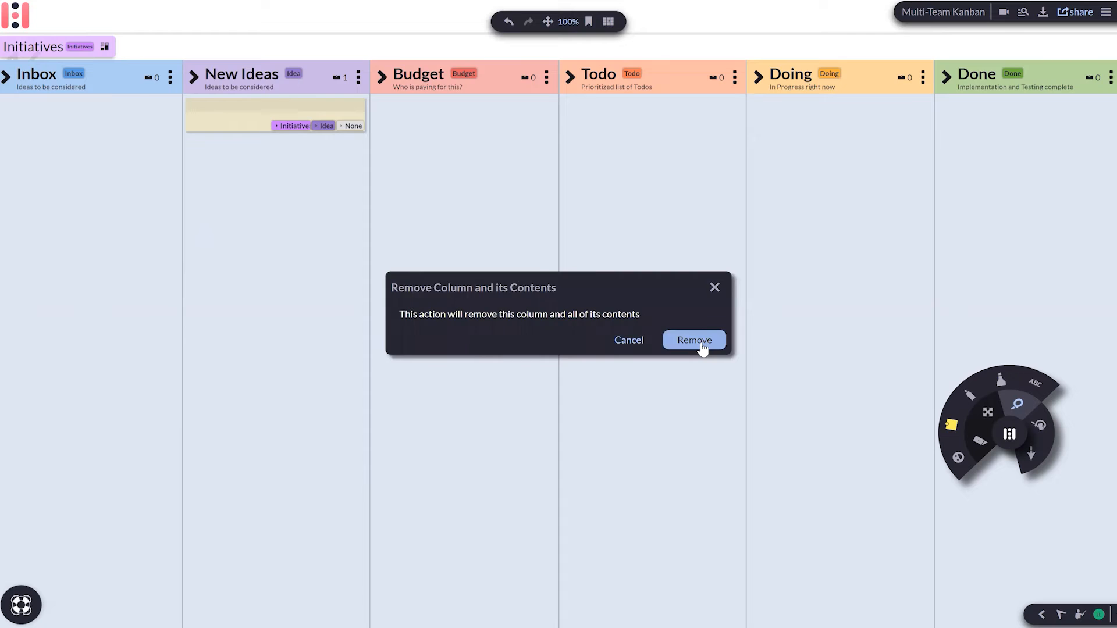
Step: Expand the New Ideas column on the Initiatives board into its priority sections
scroll(330, 258, "down", 3)
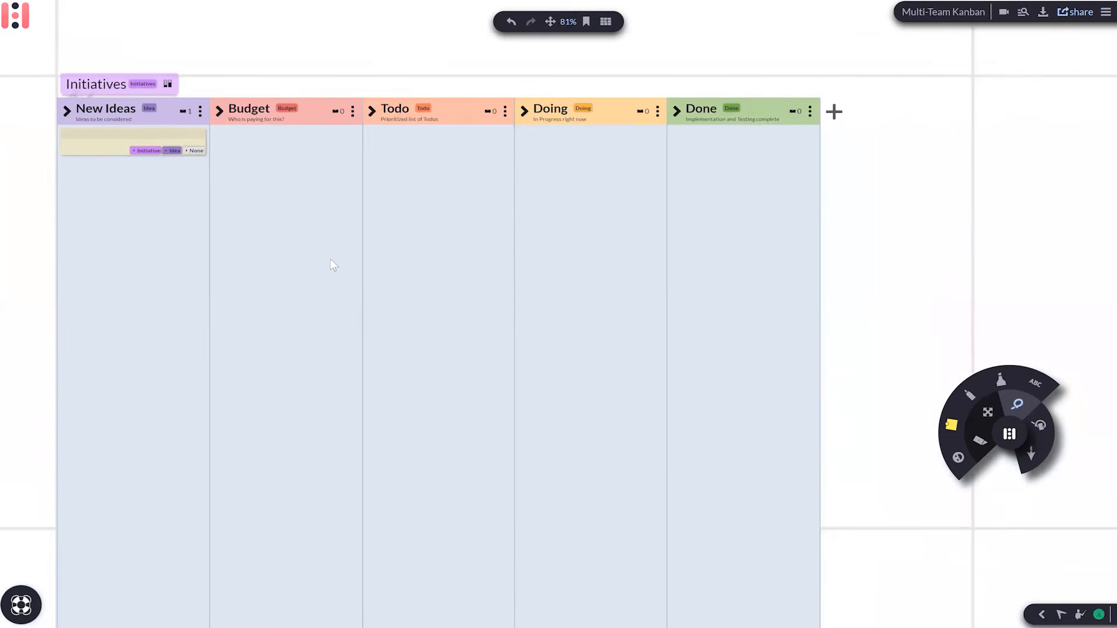
left_click_drag(404, 57, 300, 261)
scroll(381, 242, "up", 2)
scroll(381, 243, "up", 1)
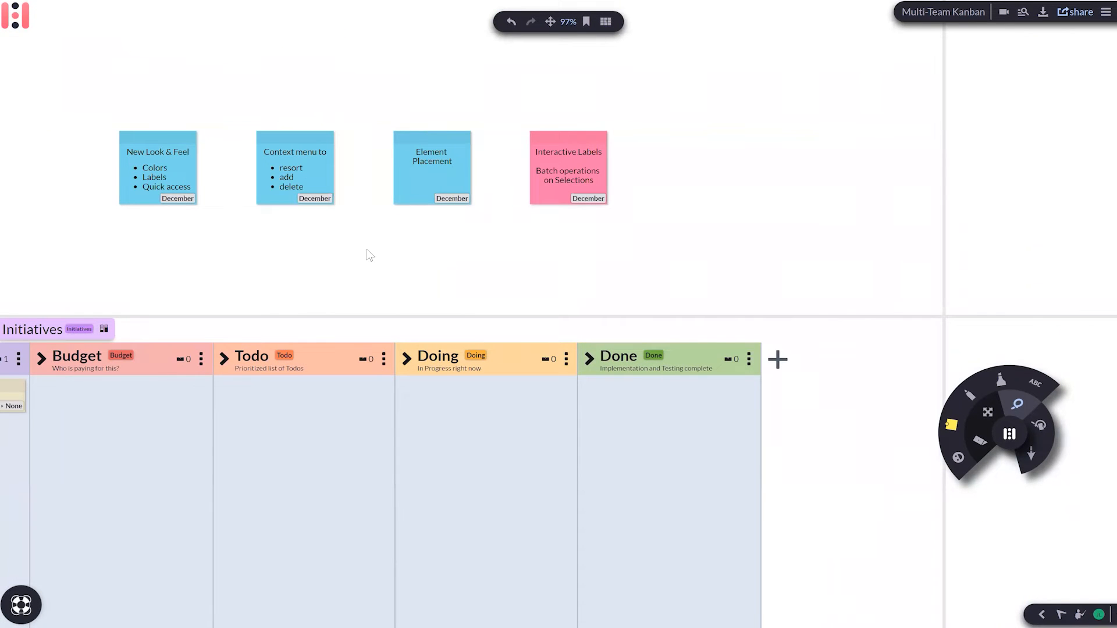
left_click_drag(502, 206, 697, 145)
scroll(181, 403, "up", 3)
left_click_drag(226, 381, 301, 367)
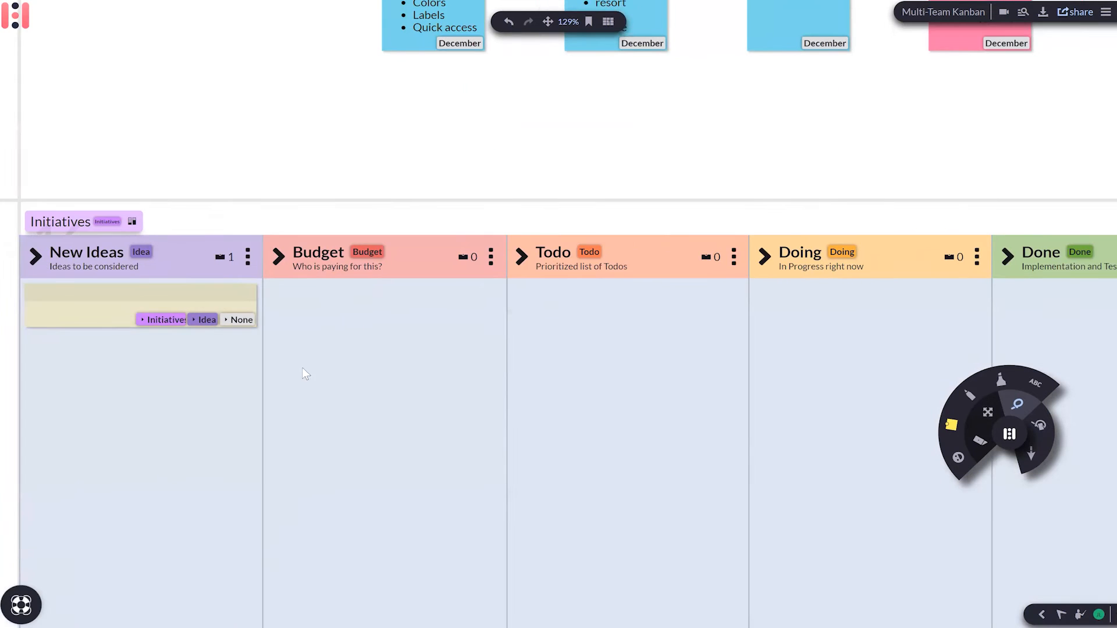
left_click(87, 250)
scroll(472, 361, "down", 2)
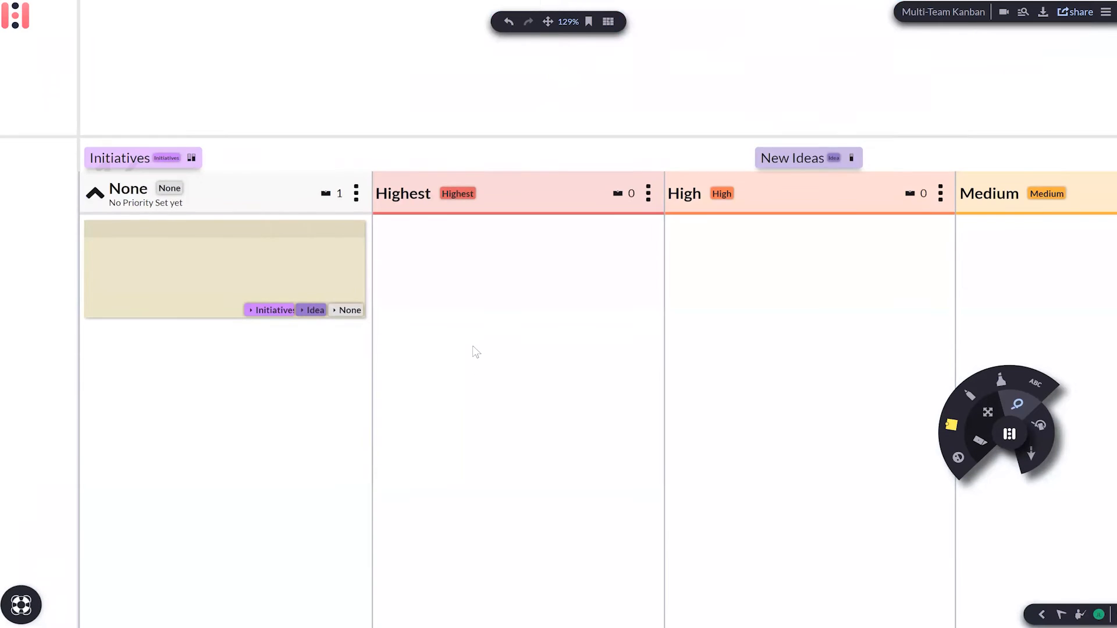
Step: Add two empty sticky notes to the Highest section of New Ideas
left_click_drag(949, 427, 574, 441)
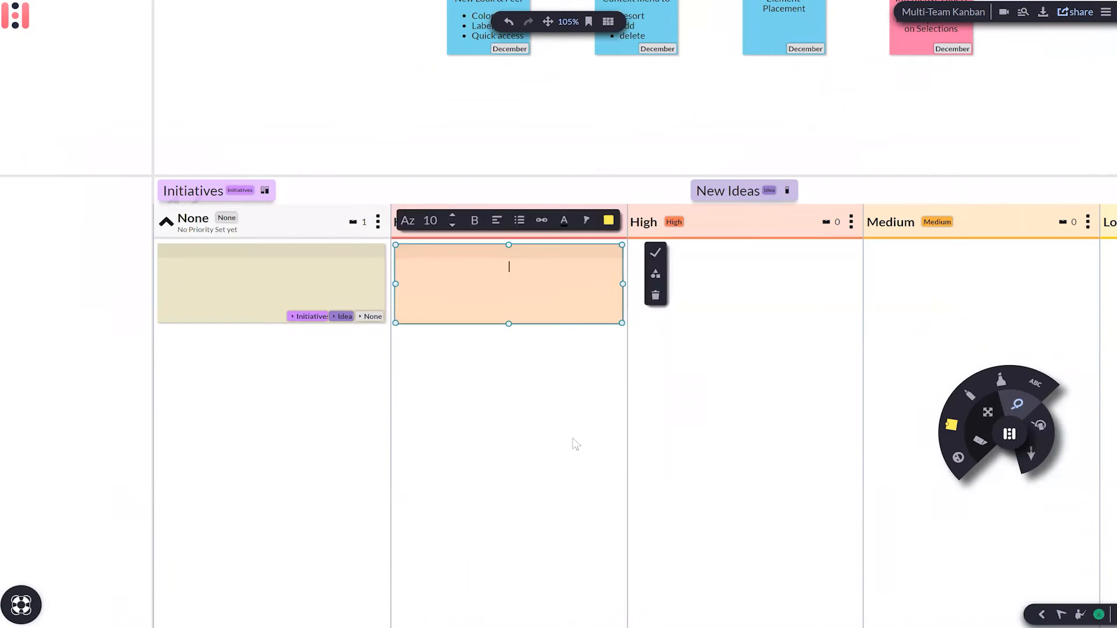
left_click(951, 422)
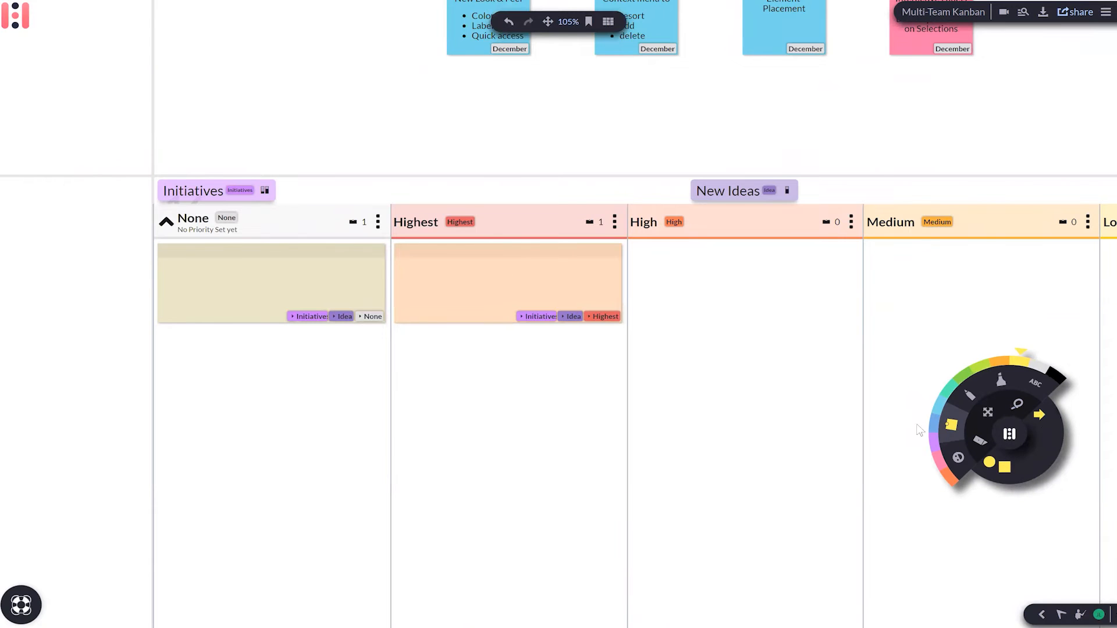
left_click_drag(949, 424, 520, 388)
left_click(720, 421)
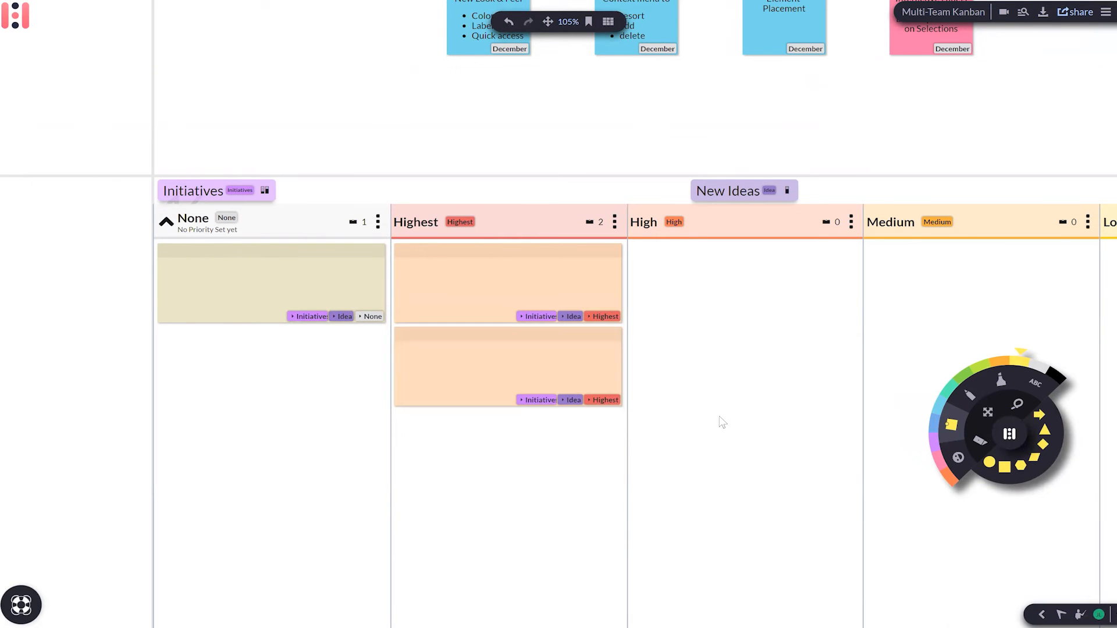
Step: Add two empty sticky notes to the High section of New Ideas and collapse the column's sections
left_click_drag(732, 313, 732, 314)
left_click(786, 448)
left_click_drag(786, 448, 593, 412)
scroll(631, 416, "down", 1)
left_click_drag(951, 423, 613, 391)
left_click(725, 407)
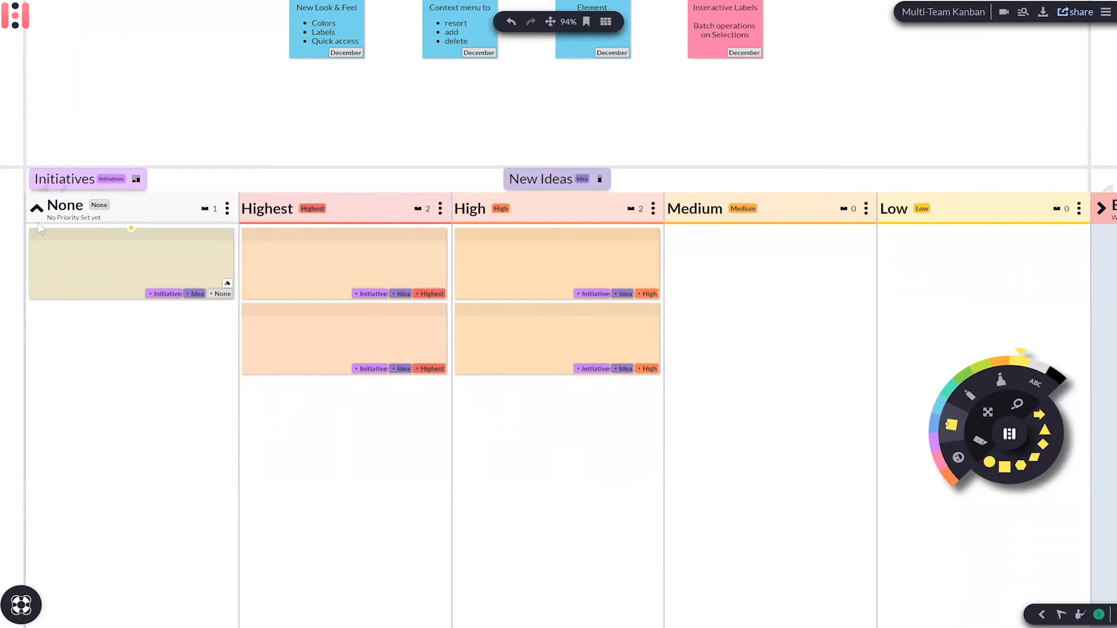
left_click(36, 207)
scroll(335, 284, "down", 5)
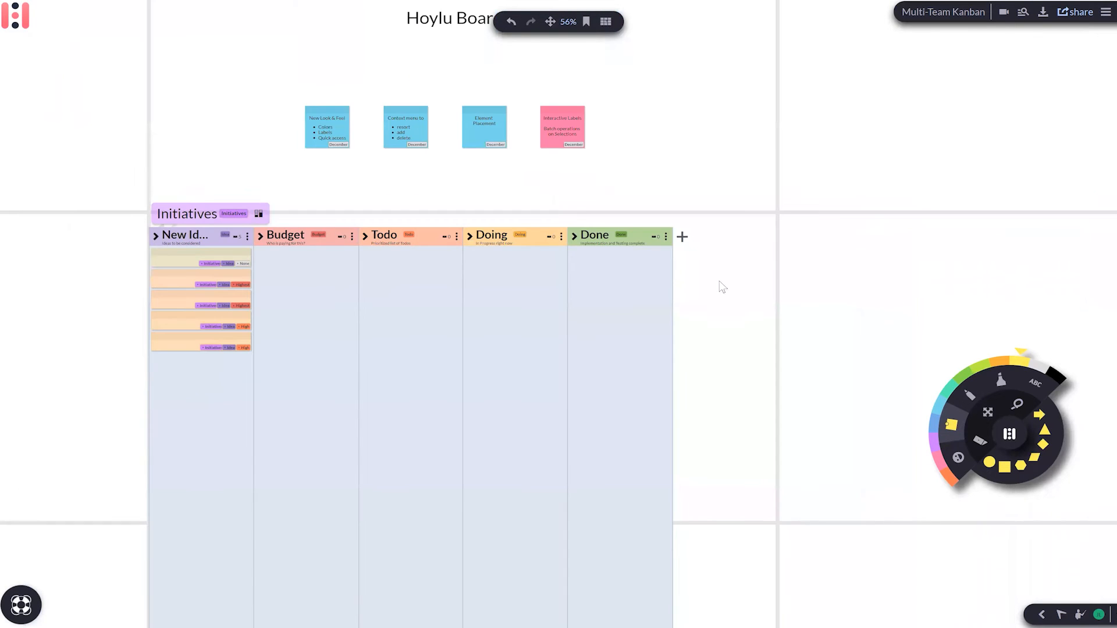
Step: Expand the Timetable column on the Layouts board into its day sections
scroll(754, 291, "right", 5)
scroll(754, 290, "right", 10)
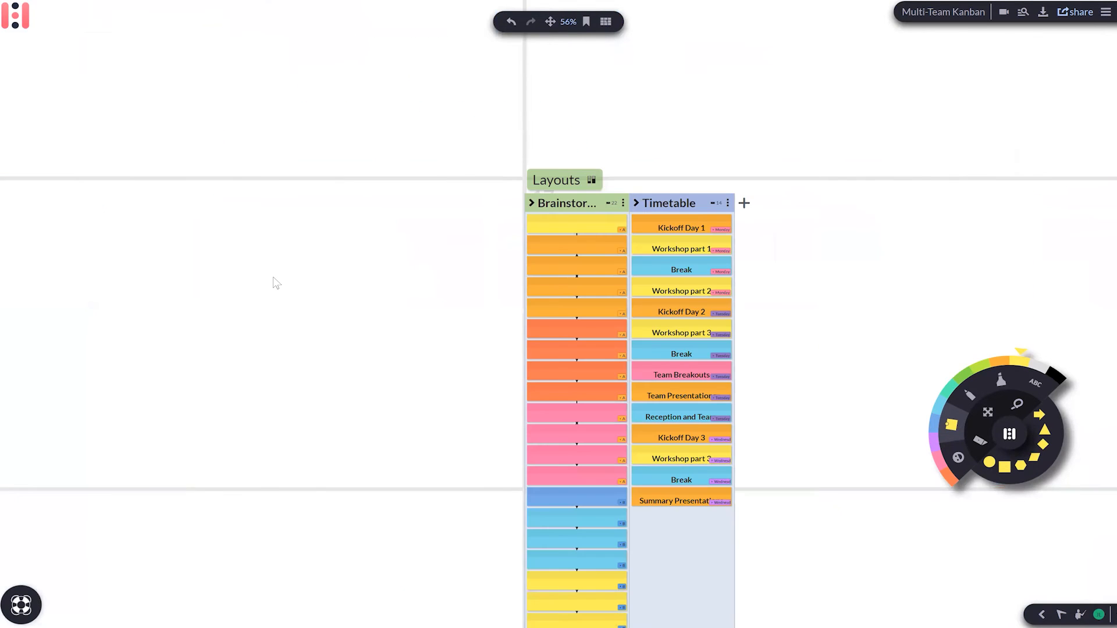
scroll(606, 288, "up", 5)
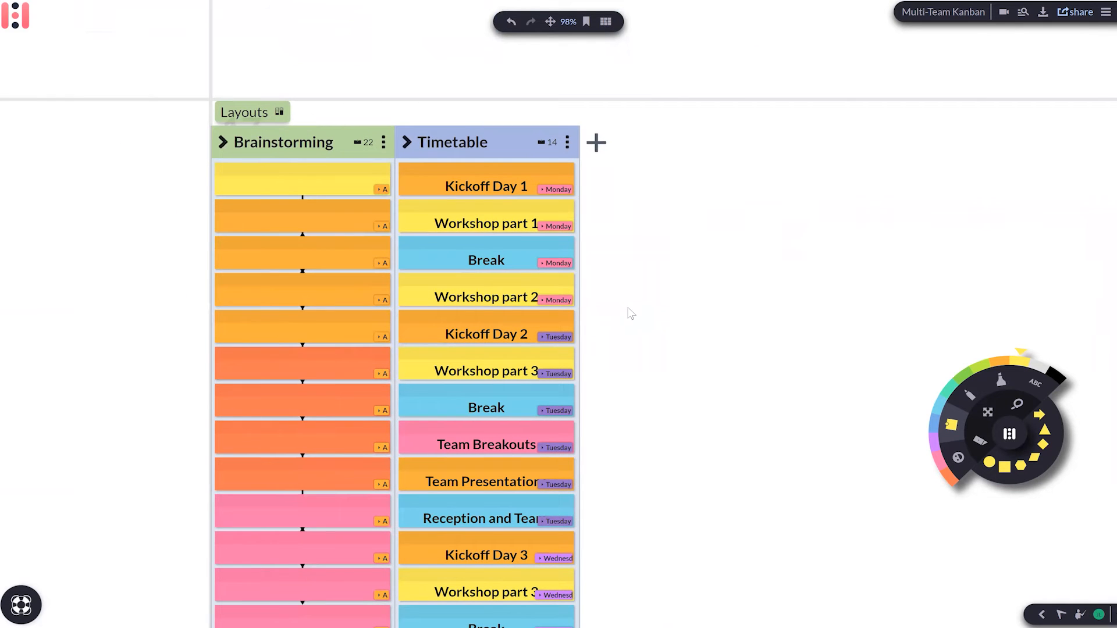
left_click(406, 142)
scroll(620, 185, "down", 1)
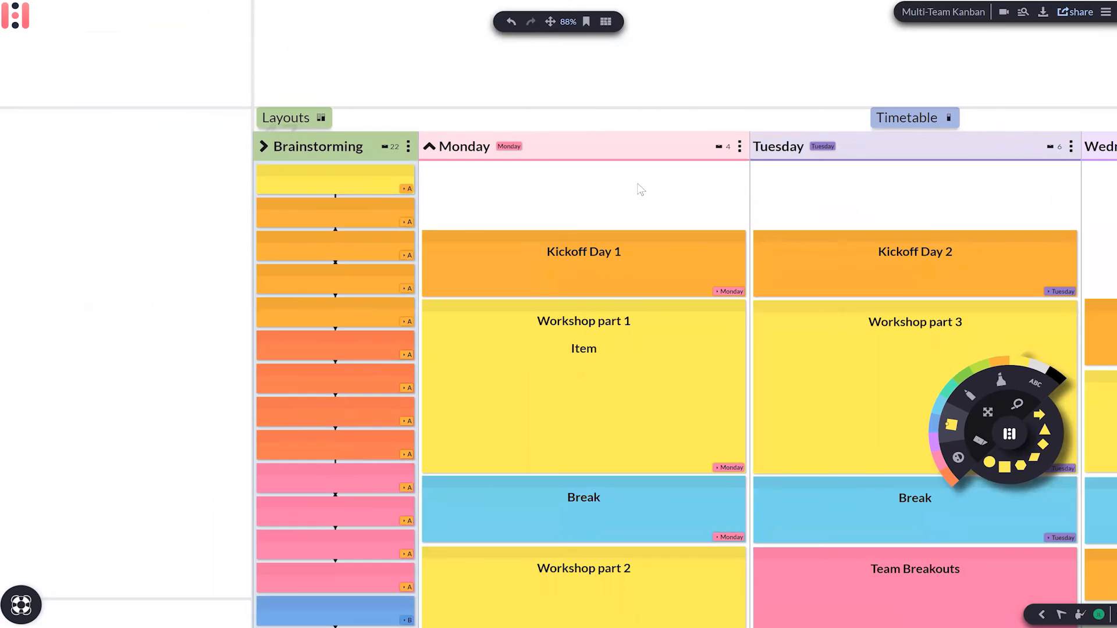
scroll(641, 189, "down", 2)
scroll(561, 192, "down", 1)
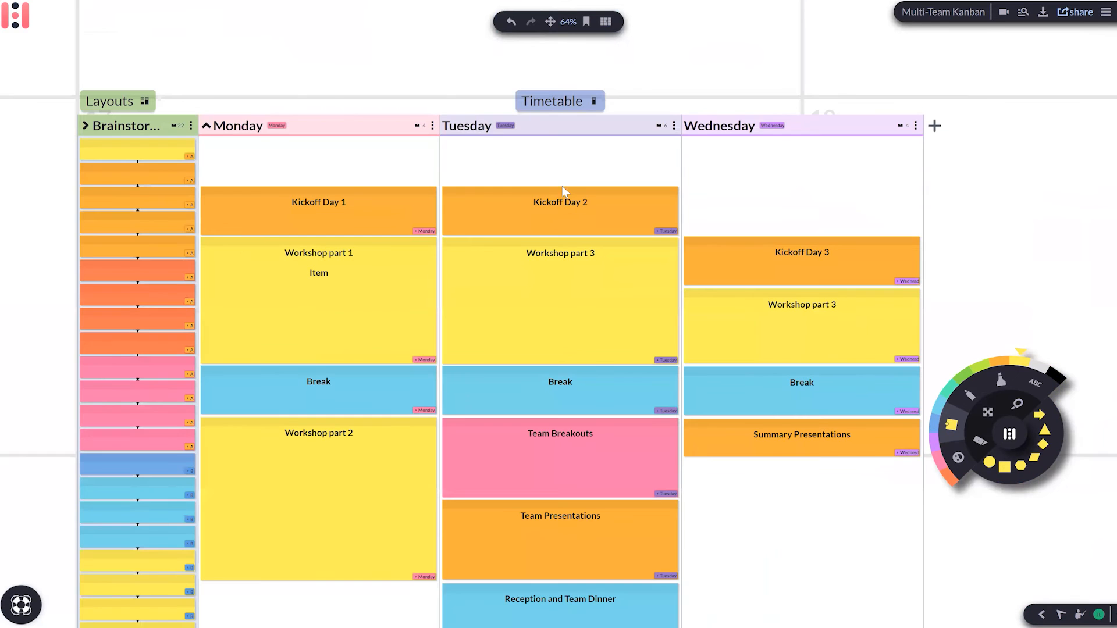
Step: Set the Timetable column's element placement in sections to Align Top
left_click(593, 101)
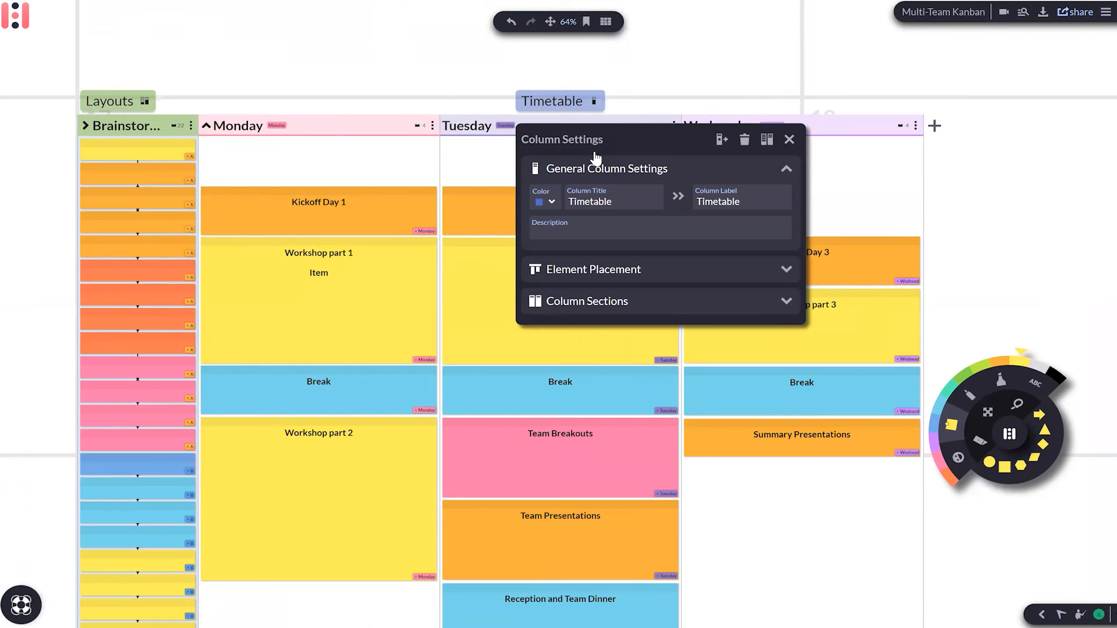
left_click(594, 282)
left_click(727, 301)
left_click(725, 317)
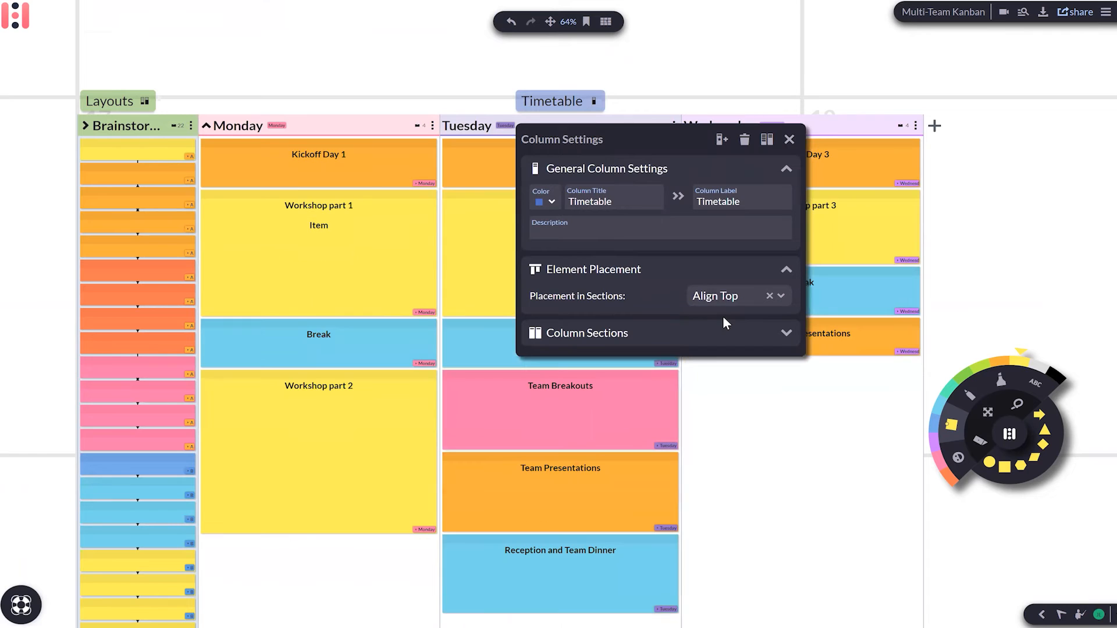
Step: Try the Fit Column placement in the Timetable sections, restore the original placement and close the column settings
left_click_drag(625, 140, 576, 161)
left_click(669, 316)
left_click(664, 367)
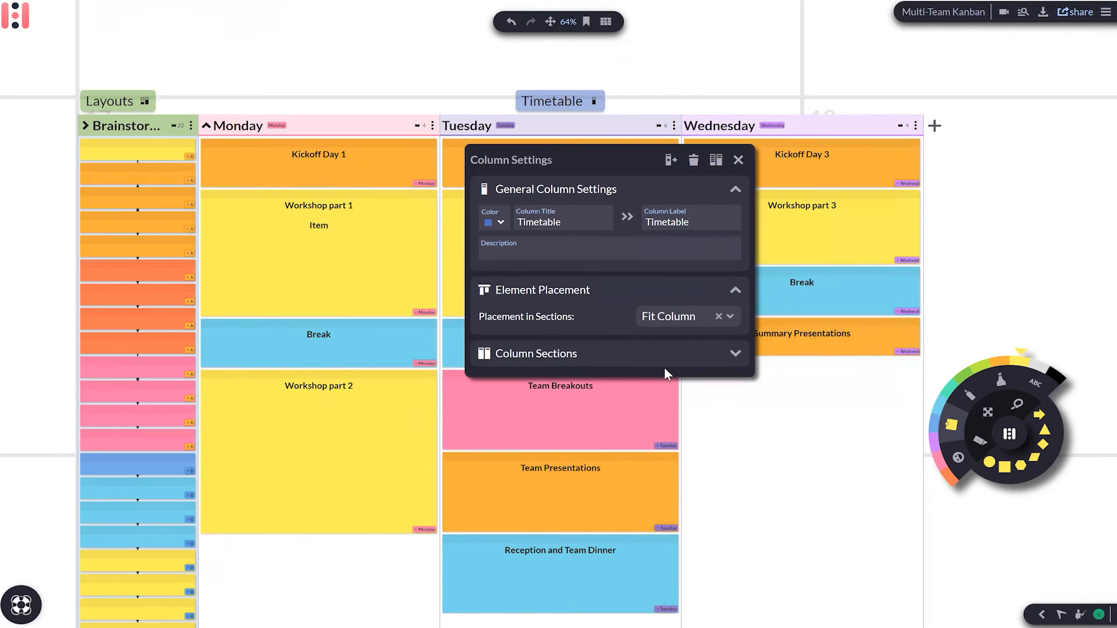
left_click(736, 161)
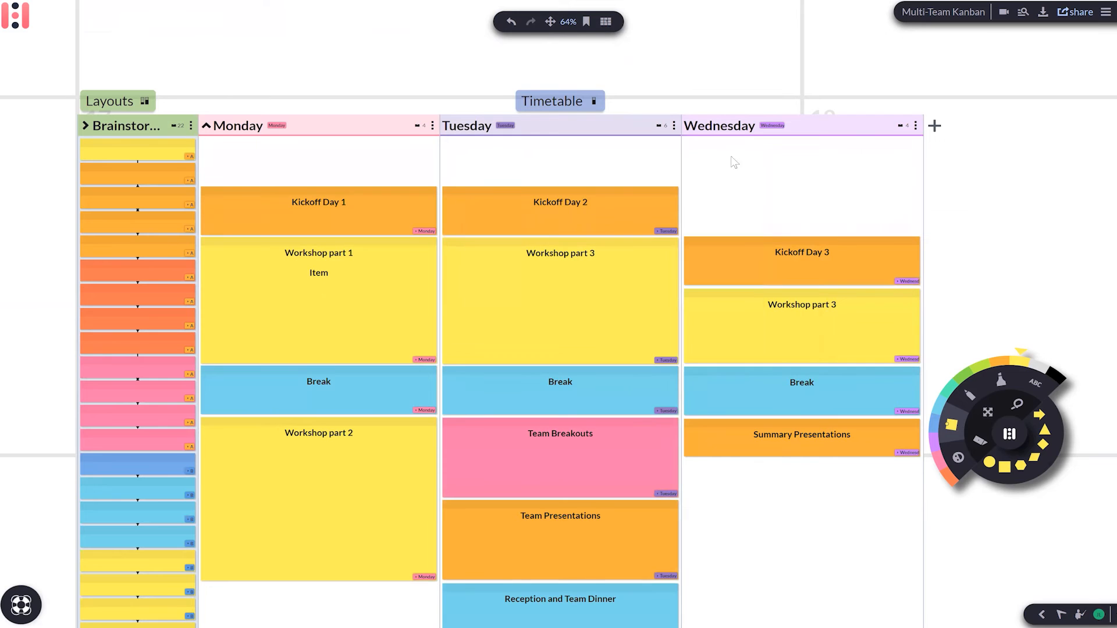
Step: Add an empty yellow note above Kickoff Day 3 in the Wednesday section and move it below Summary Presentations
left_click_drag(940, 414, 755, 181)
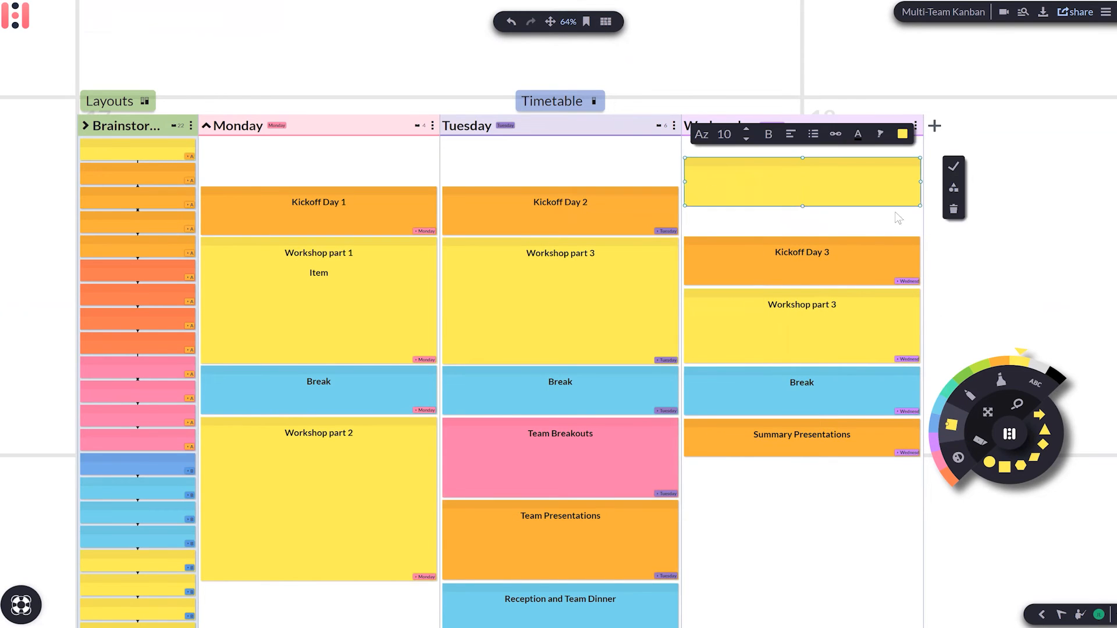
left_click(875, 219)
left_click_drag(843, 197, 664, 392)
Step: Delete the empty yellow note below Summary Presentations
scroll(983, 541, "down", 1)
left_click(621, 361)
left_click(662, 359)
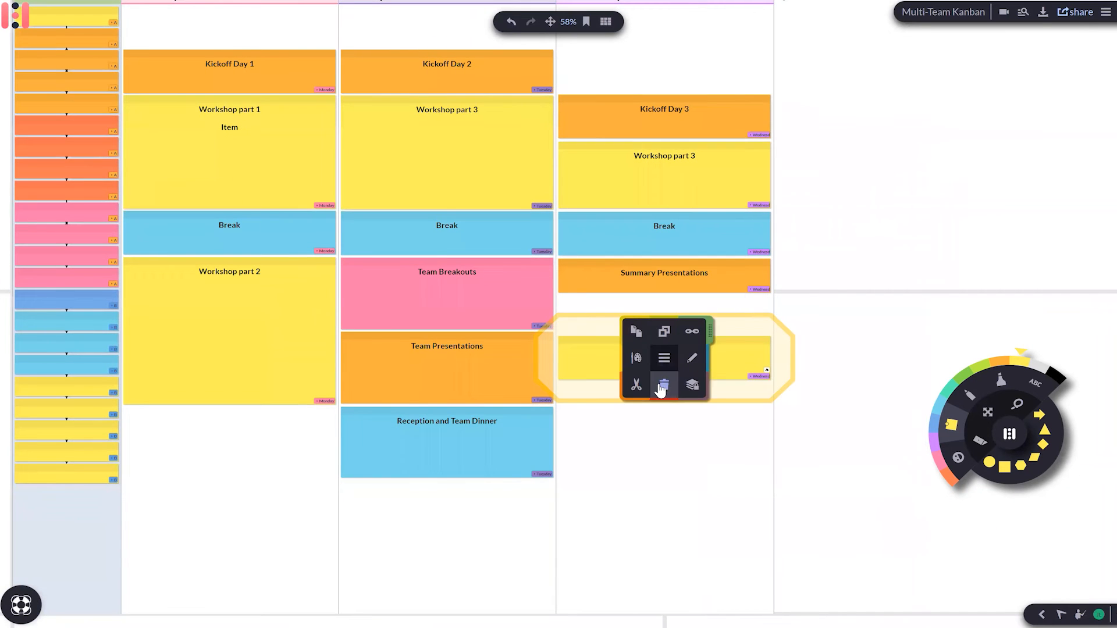
left_click(663, 387)
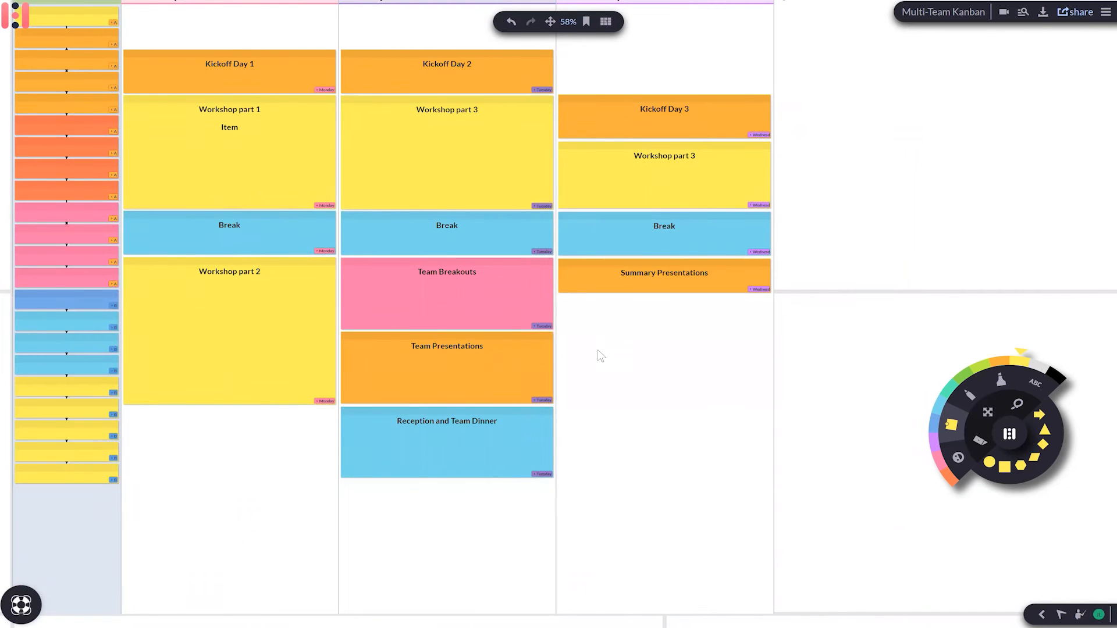
Step: Reassign the Team Presentations note from Tuesday to Wednesday through its section label
scroll(651, 393, "up", 1)
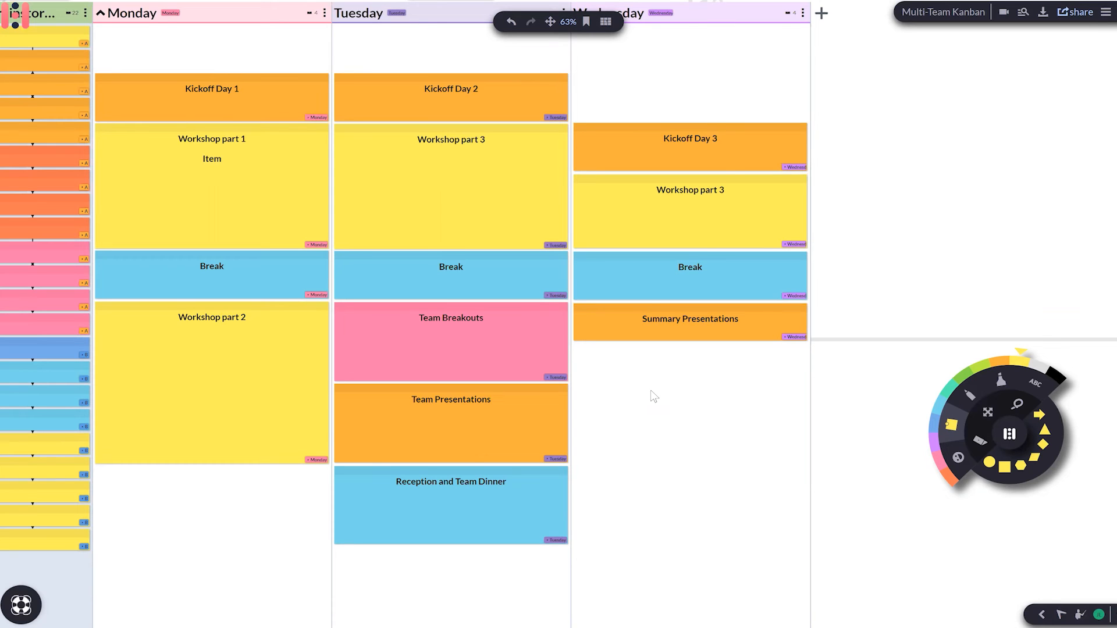
left_click(558, 459)
left_click(508, 496)
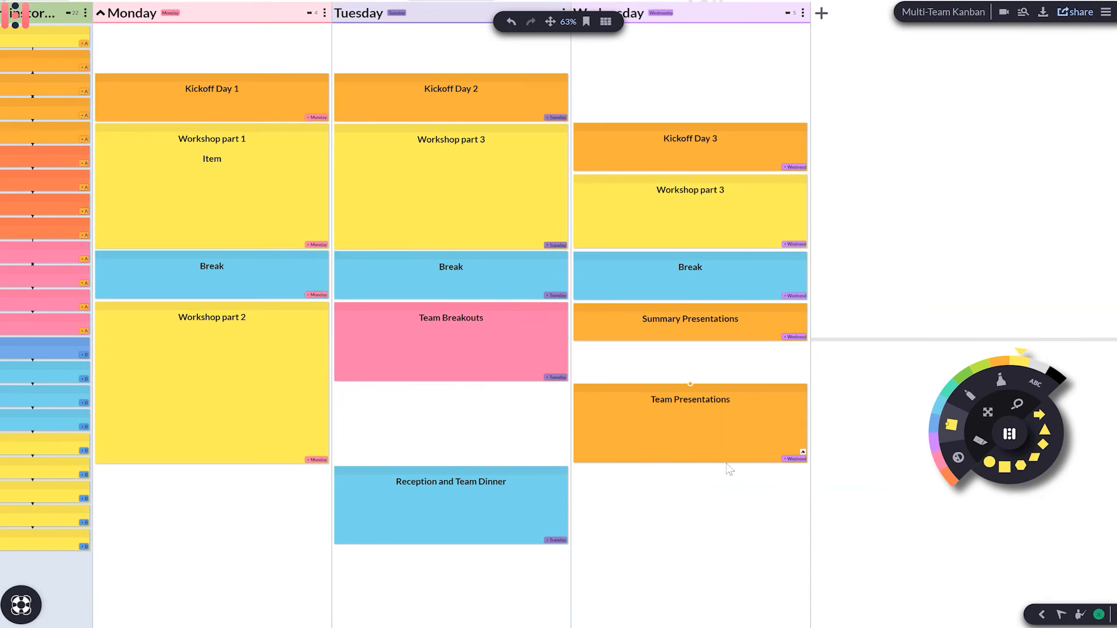
Step: Switch the Team Presentations note's section label to Monday and back to Tuesday
left_click(786, 459)
left_click(753, 470)
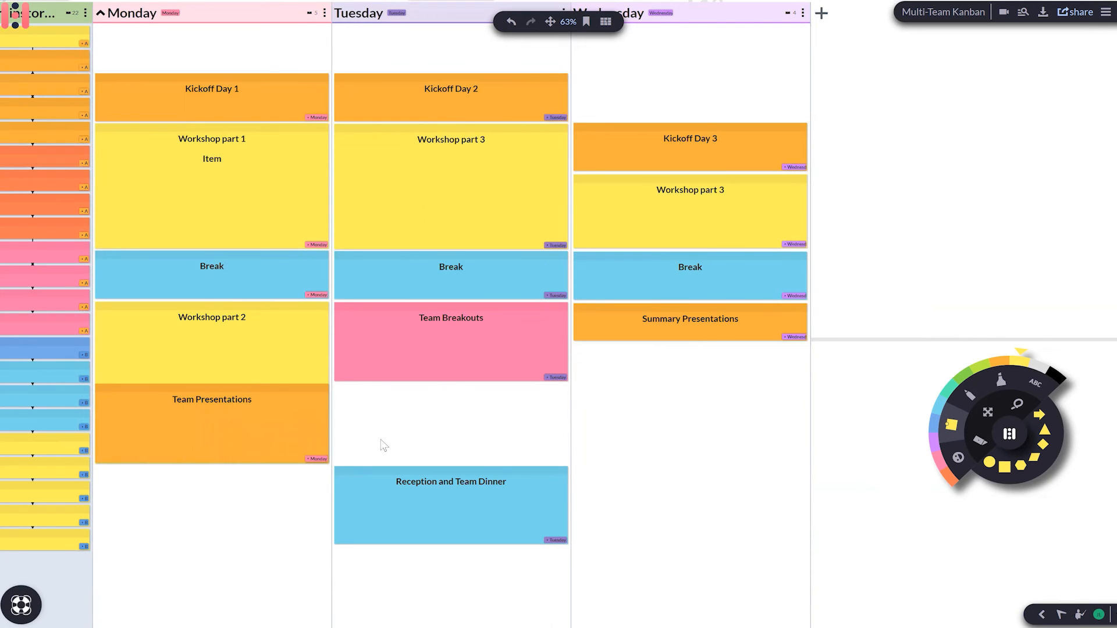
left_click(319, 459)
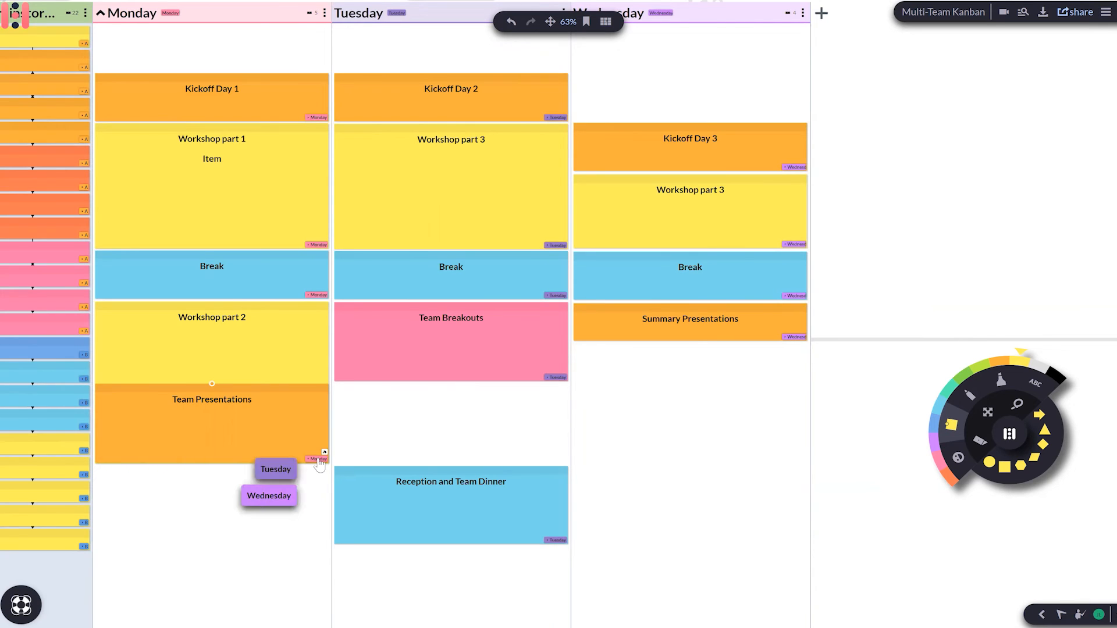
left_click(285, 469)
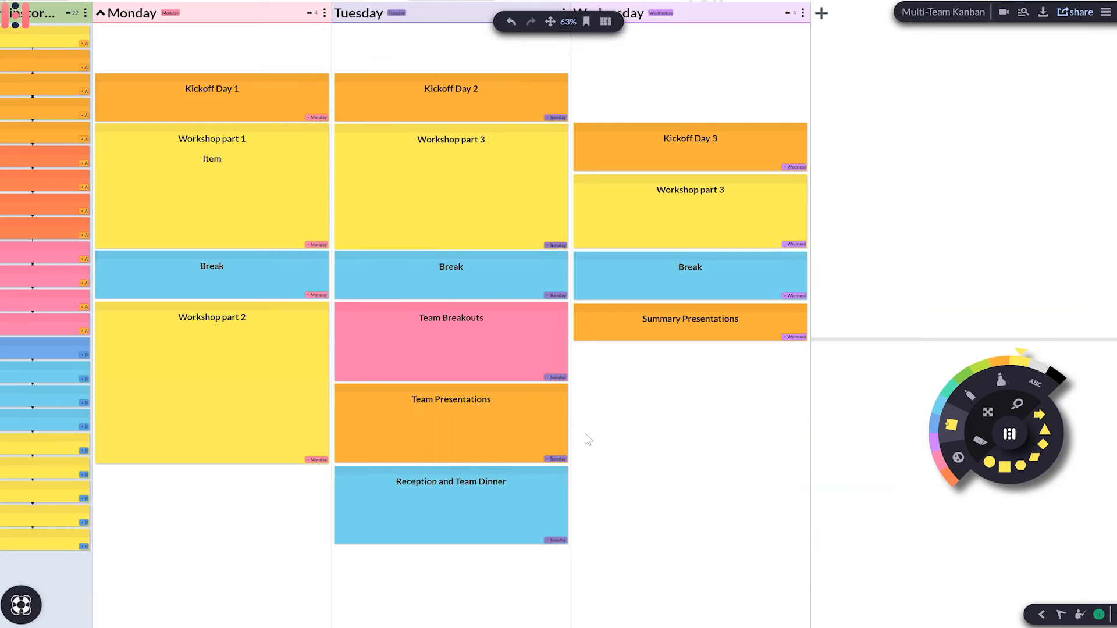
Step: Collapse the Timetable column and expand the Brainstorming column into its Option A and Option B sections
scroll(637, 410, "down", 2)
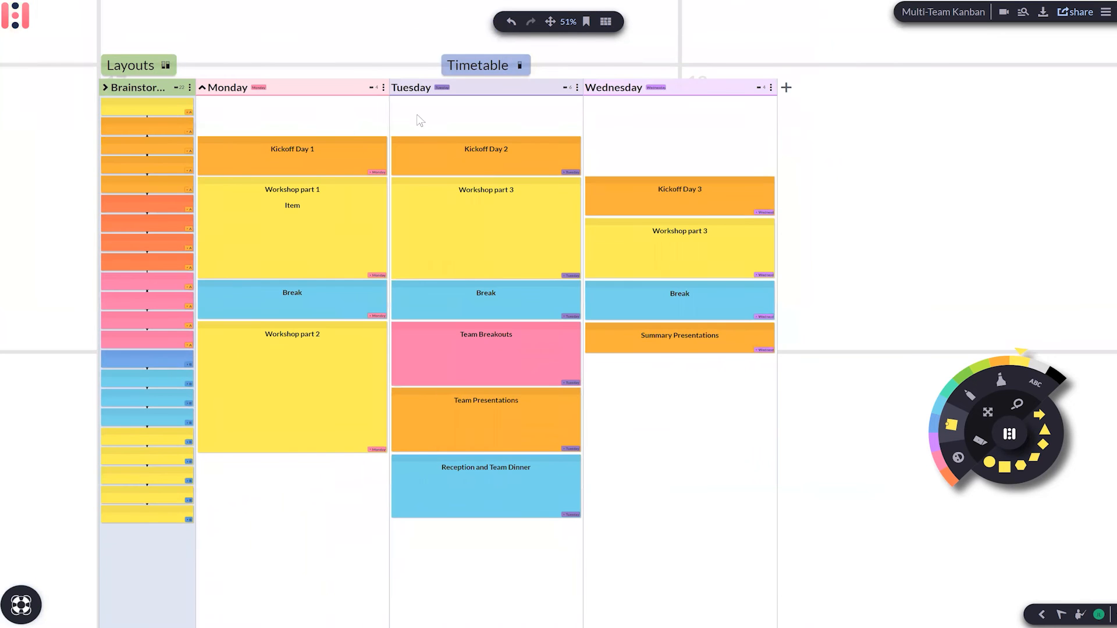
left_click_drag(368, 116, 442, 114)
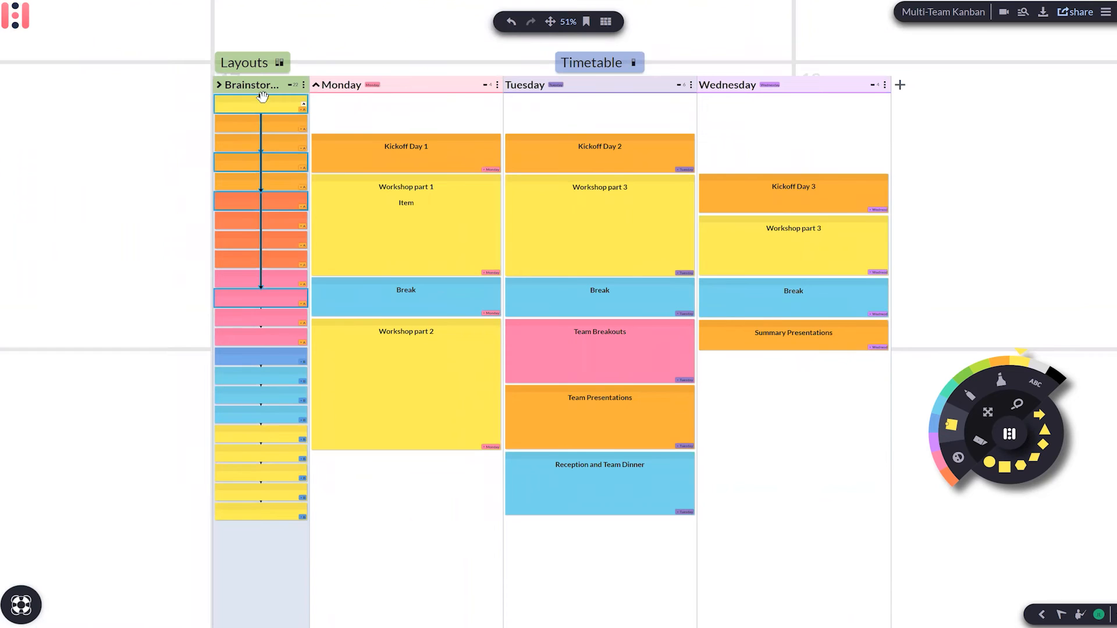
left_click(316, 85)
left_click(219, 85)
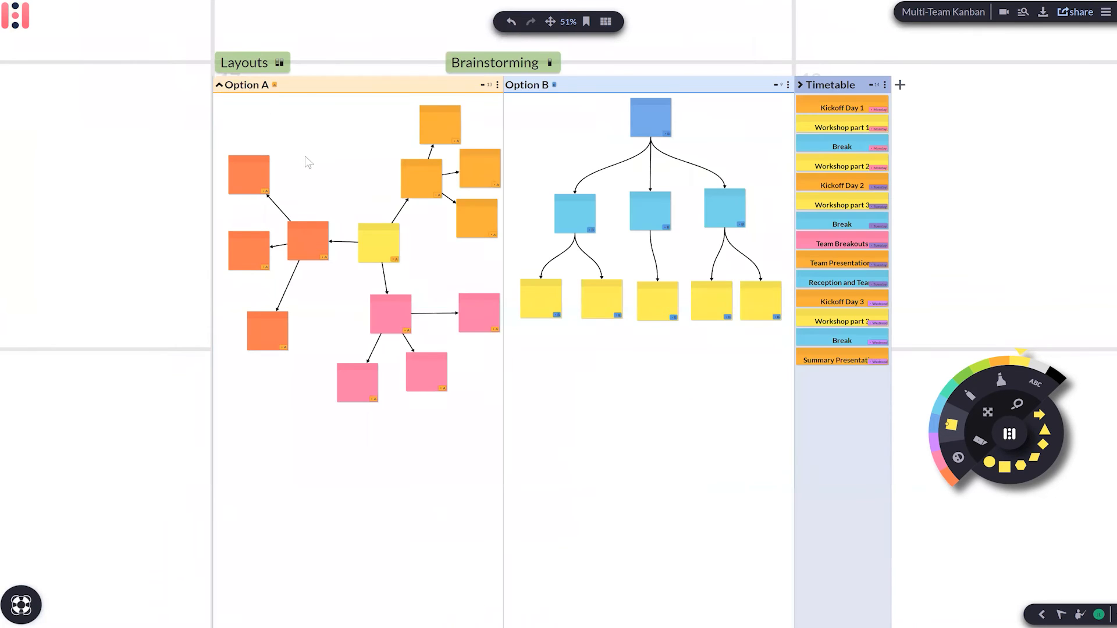
scroll(306, 162, "up", 1)
scroll(317, 169, "up", 2)
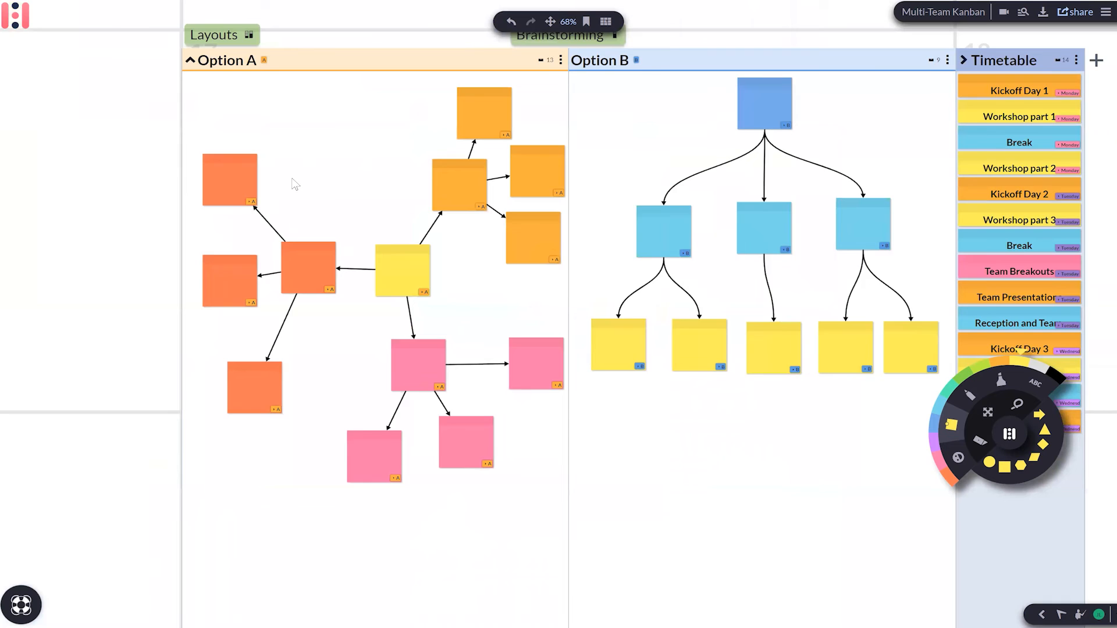
left_click_drag(295, 184, 227, 208)
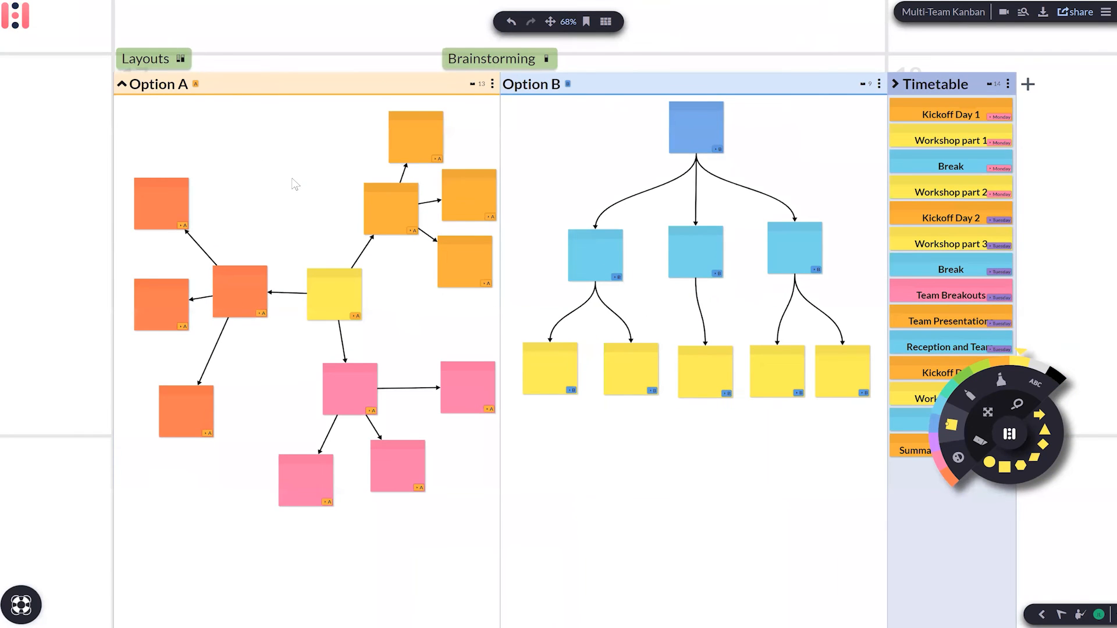
scroll(295, 185, "down", 3)
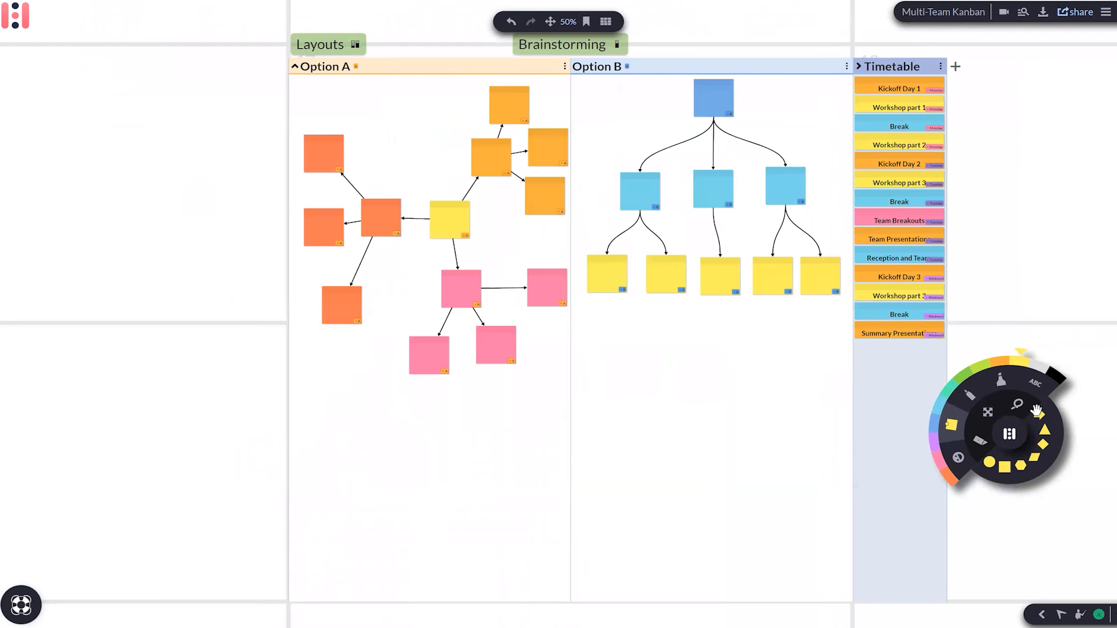
Step: Lasso the Option A mind map and shift it slightly down and left, moving its leftmost red-orange note off the board and back
left_click(1017, 404)
mouse_move(513, 405)
left_mouse_down()
mouse_move(601, 146)
mouse_move(399, 123)
mouse_move(332, 204)
mouse_move(347, 382)
mouse_move(500, 405)
left_mouse_up()
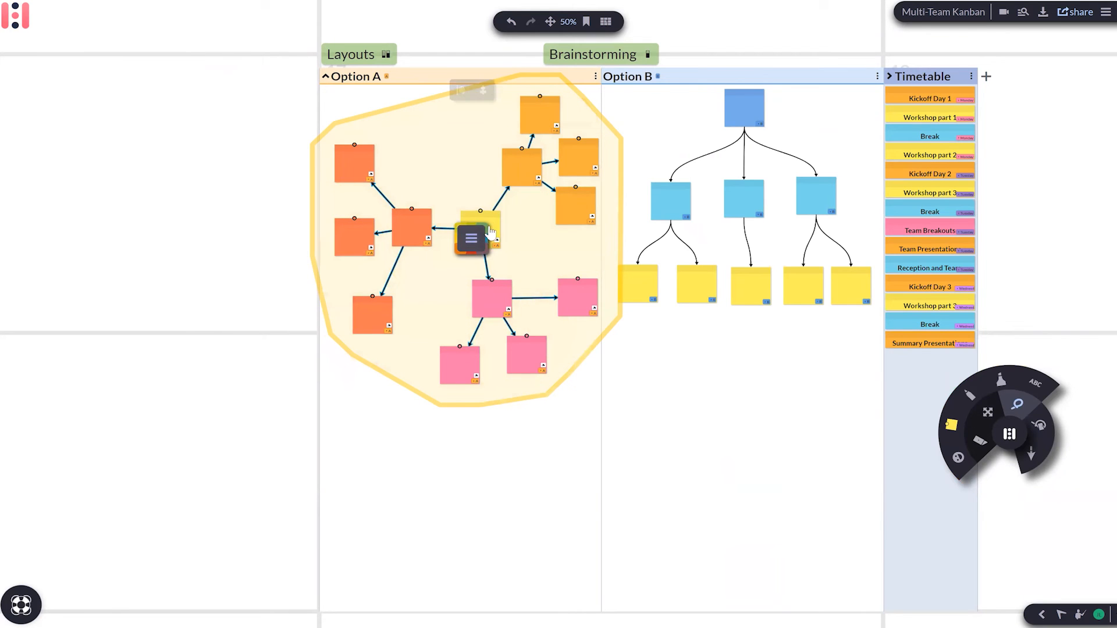
left_click_drag(490, 233, 493, 266)
mouse_move(495, 322)
left_mouse_down()
mouse_move(498, 285)
mouse_move(99, 242)
mouse_move(438, 253)
mouse_move(395, 259)
left_mouse_up()
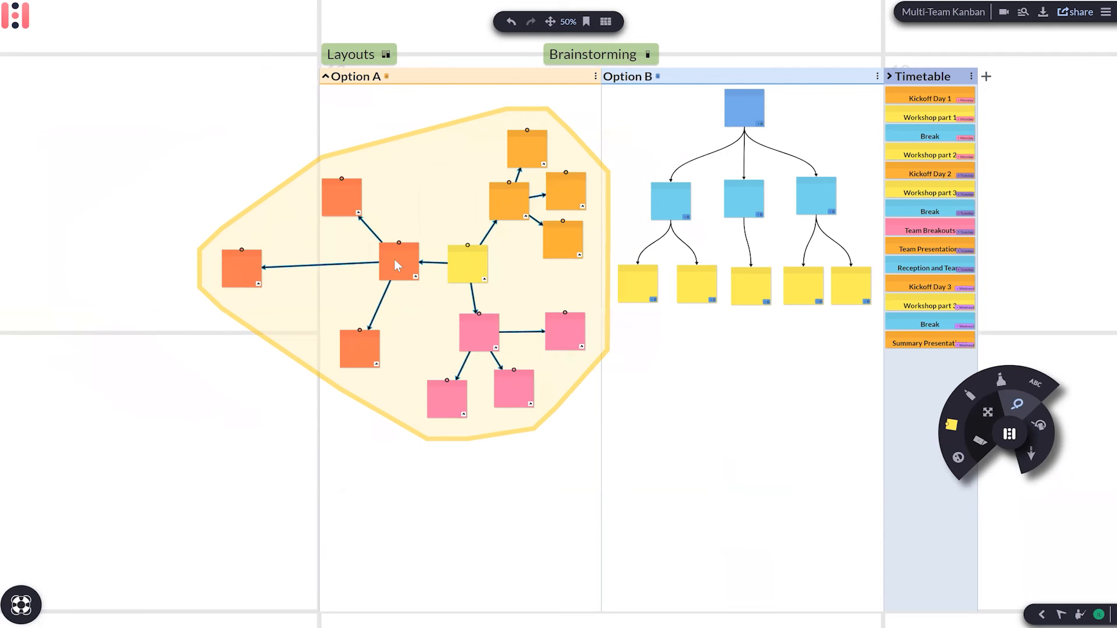
left_click_drag(237, 268, 337, 269)
left_click(446, 161)
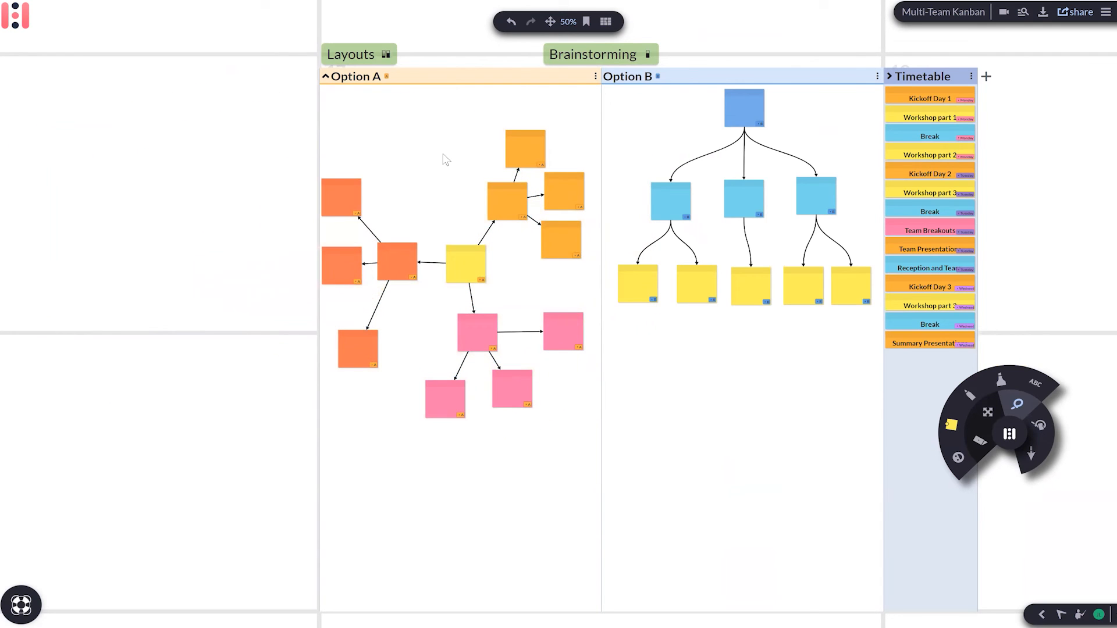
Step: Collapse the Brainstorming column and reorder its Option A tickets by color: yellow first, followed by orange, red-orange and pink
left_click(326, 76)
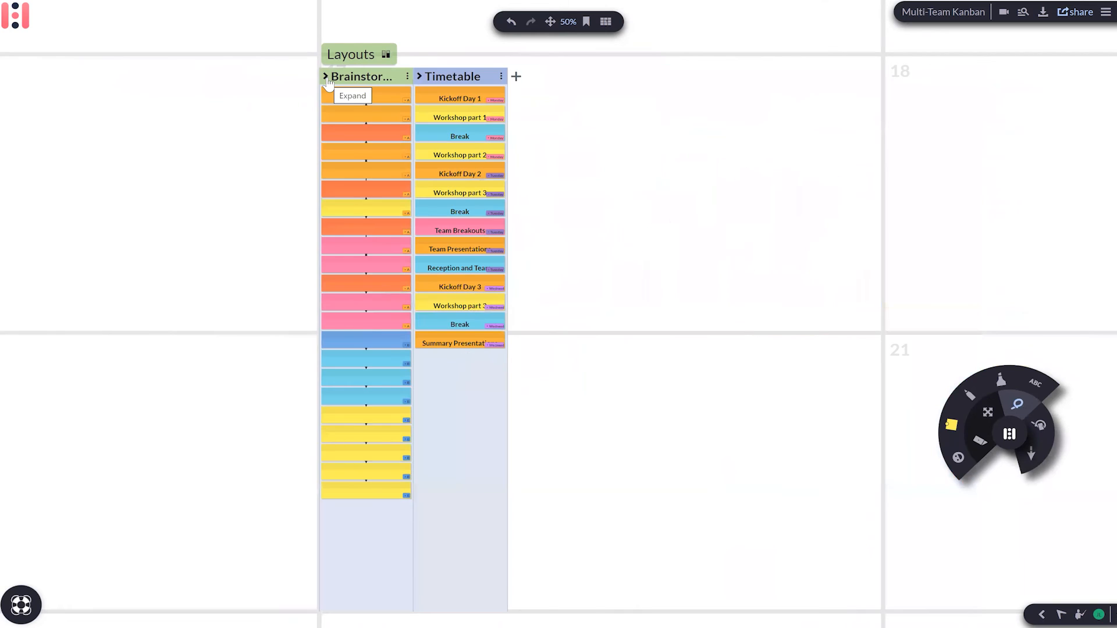
scroll(220, 283, "up", 1)
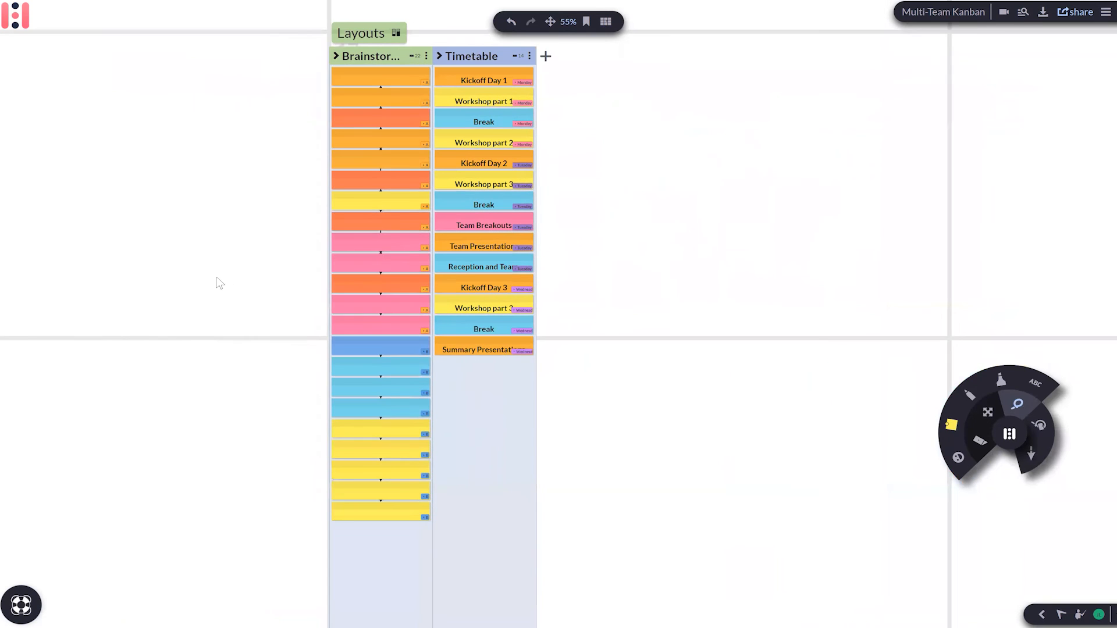
scroll(220, 284, "up", 1)
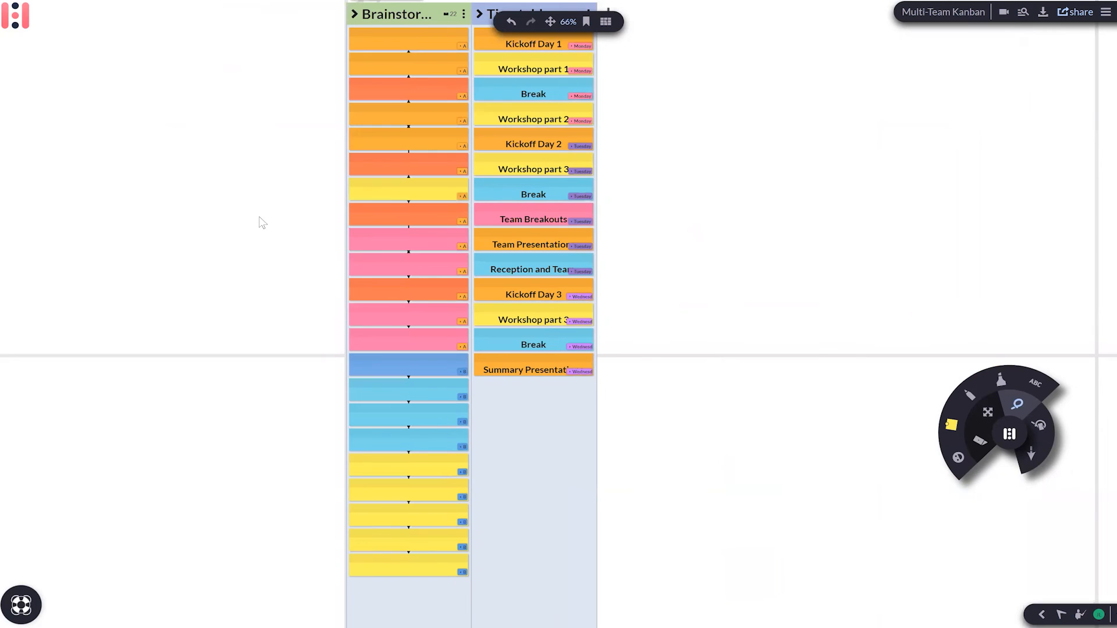
scroll(259, 219, "up", 1)
left_click_drag(375, 224, 374, 70)
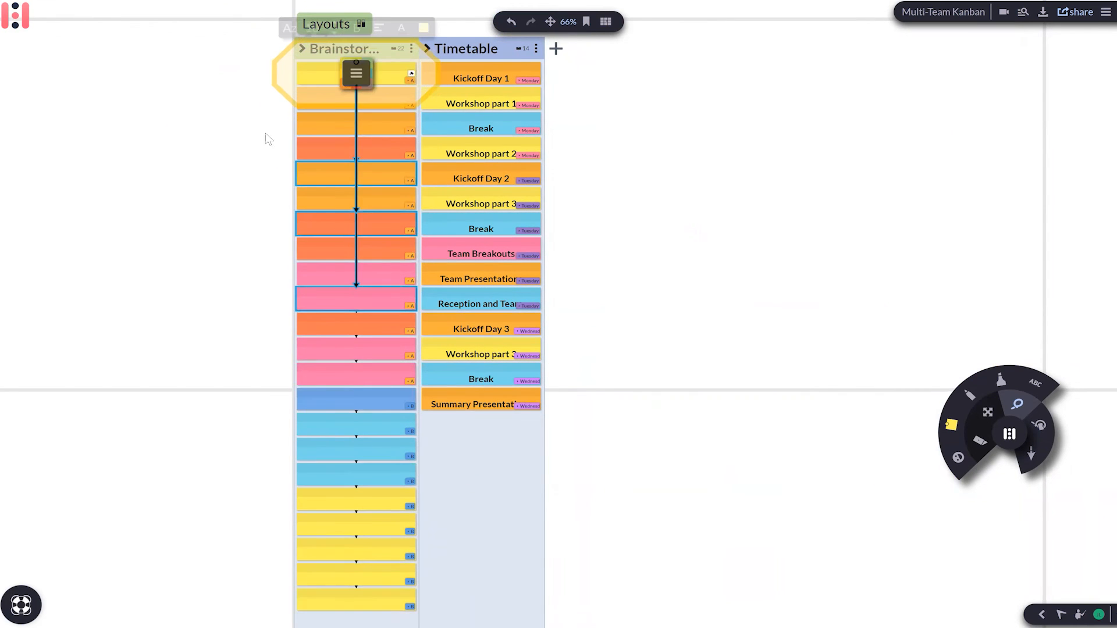
left_click_drag(385, 150, 361, 263)
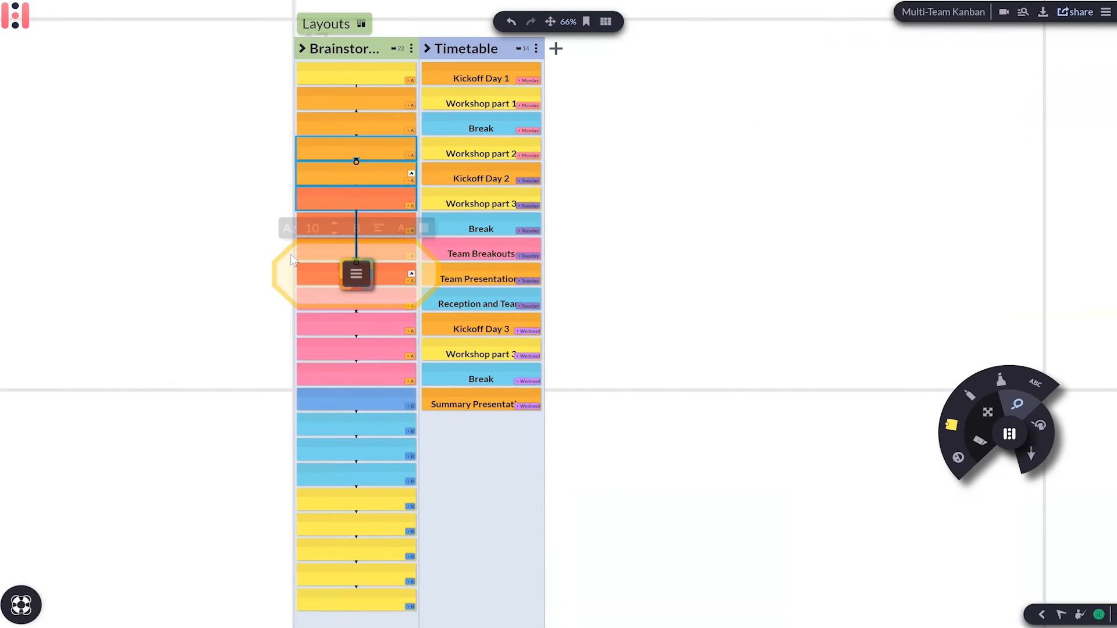
scroll(237, 251, "down", 1)
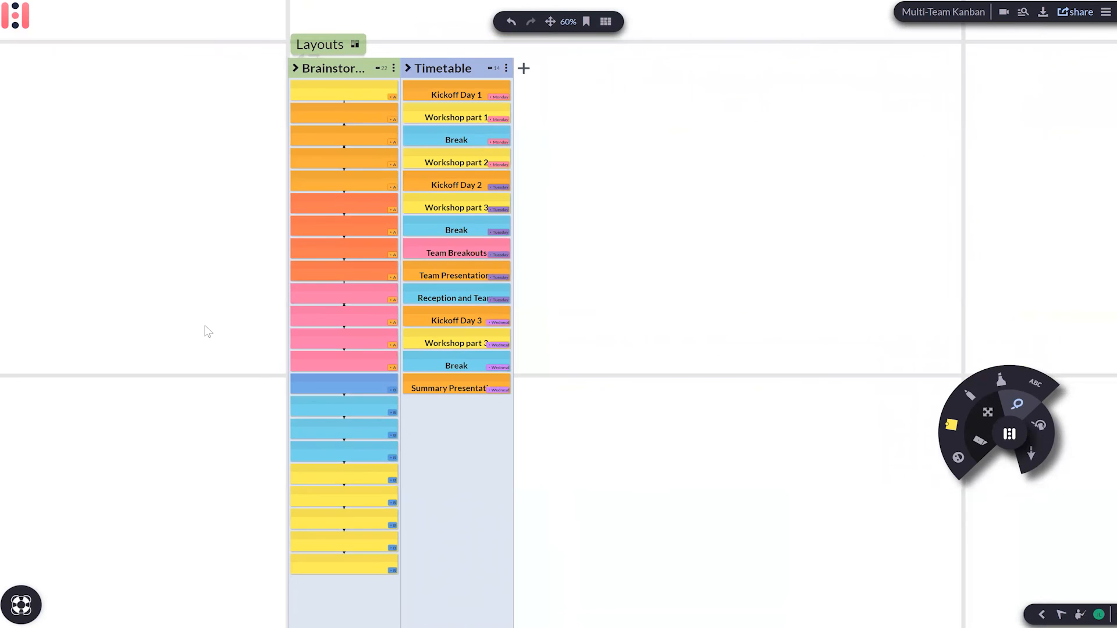
Step: Expand and re-collapse the Brainstorming column, and open the Layouts board settings, placing the dialog beside the columns
left_click_drag(151, 296, 111, 294)
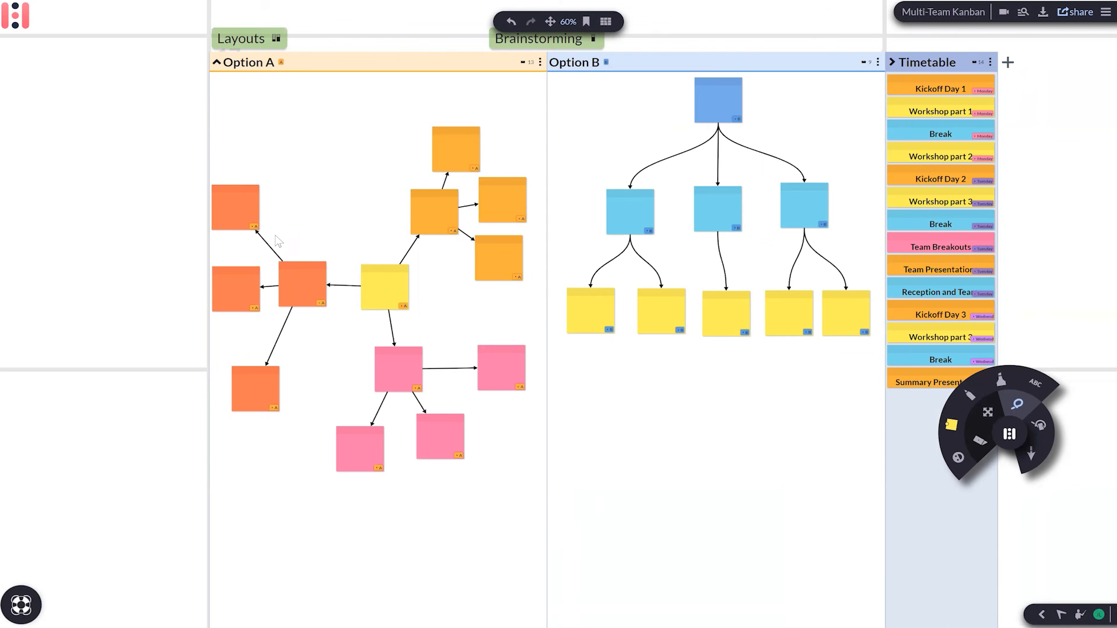
left_click(275, 38)
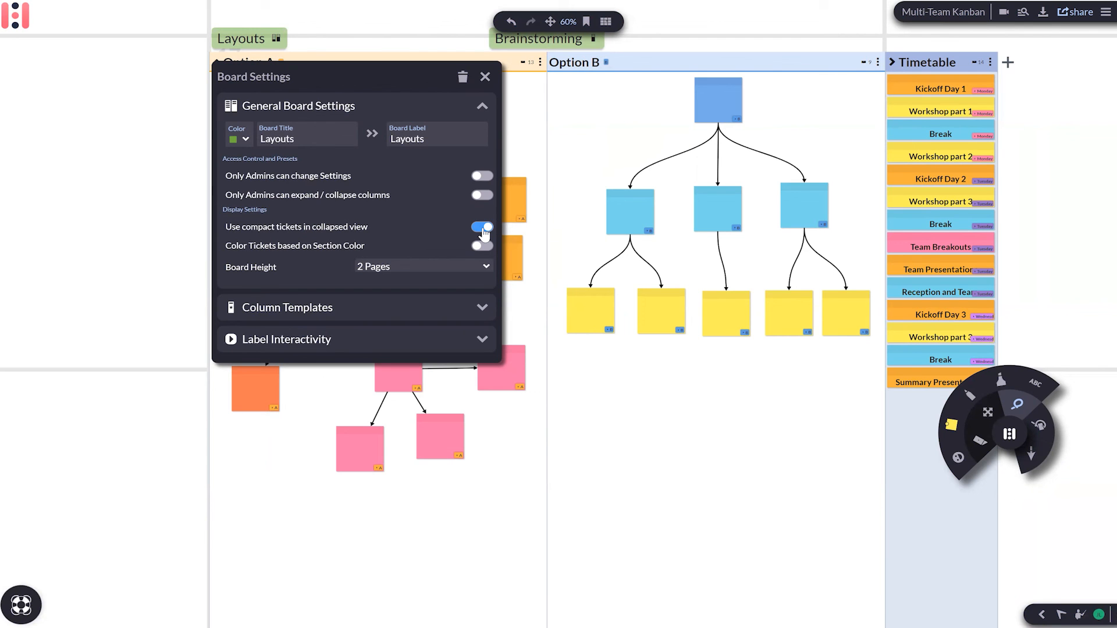
left_click(483, 78)
left_click(277, 39)
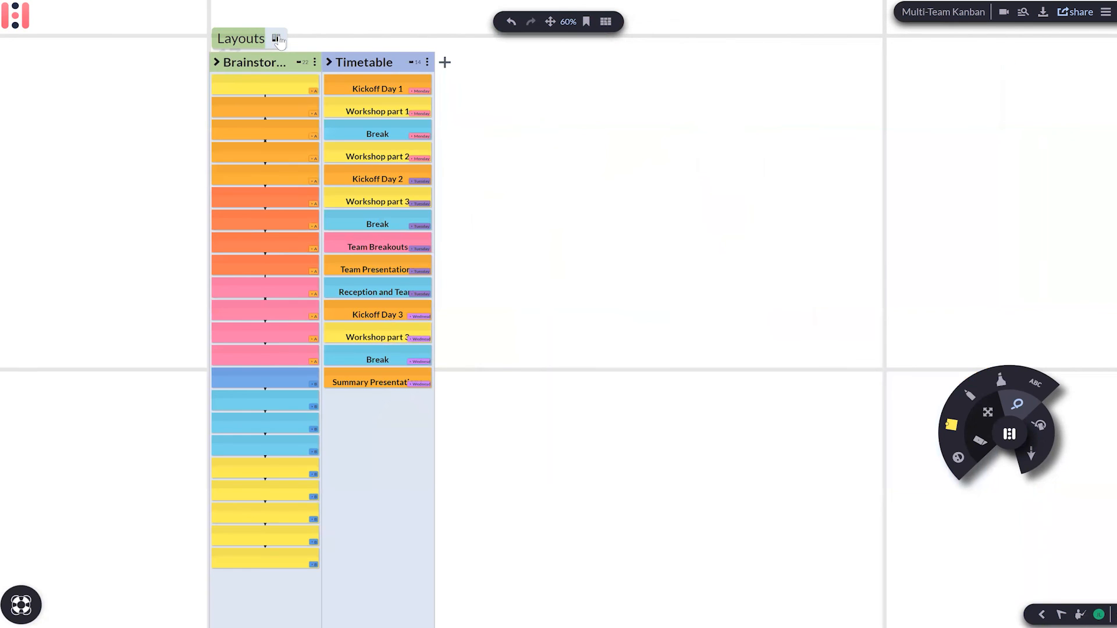
left_click(277, 39)
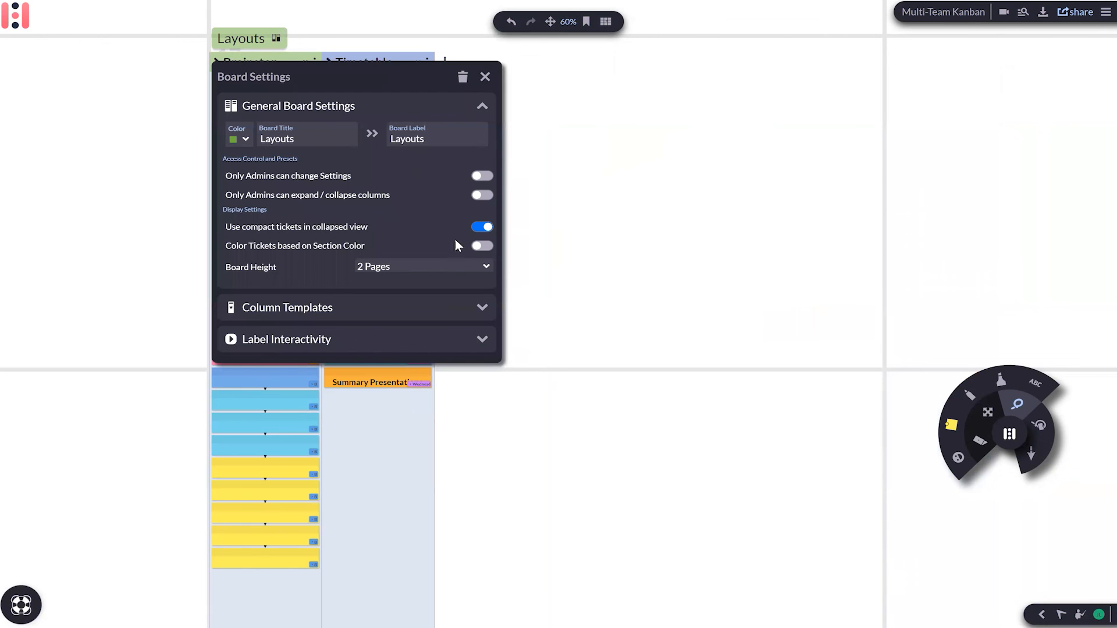
left_click_drag(386, 84, 608, 121)
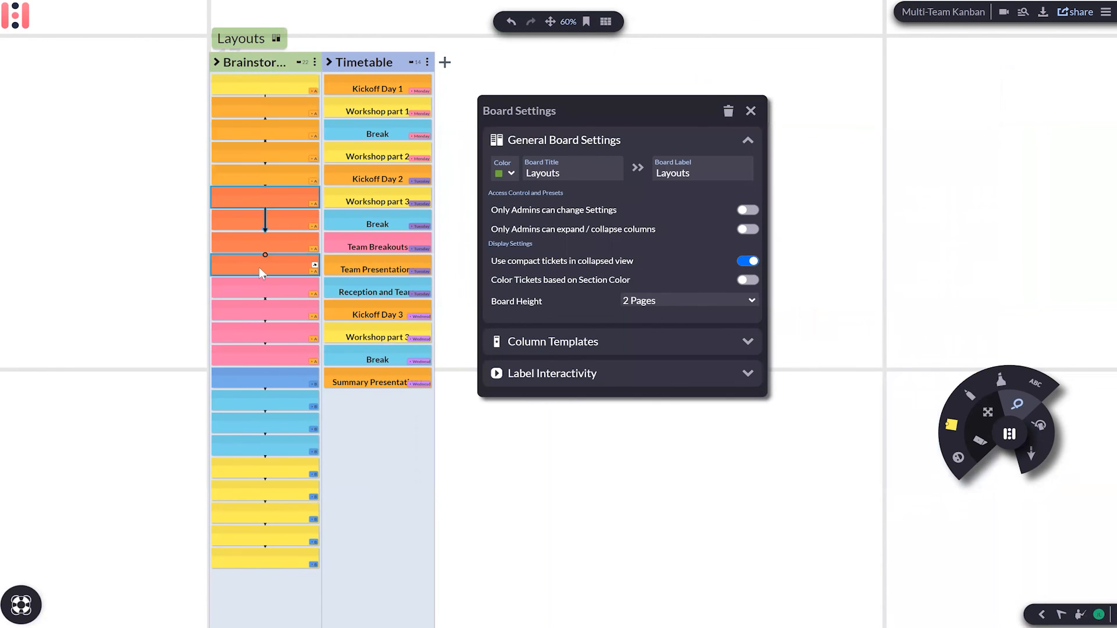
Step: Open the uppermost red-orange compact ticket in the Brainstorming column for editing and close it without changes
double_click(282, 195)
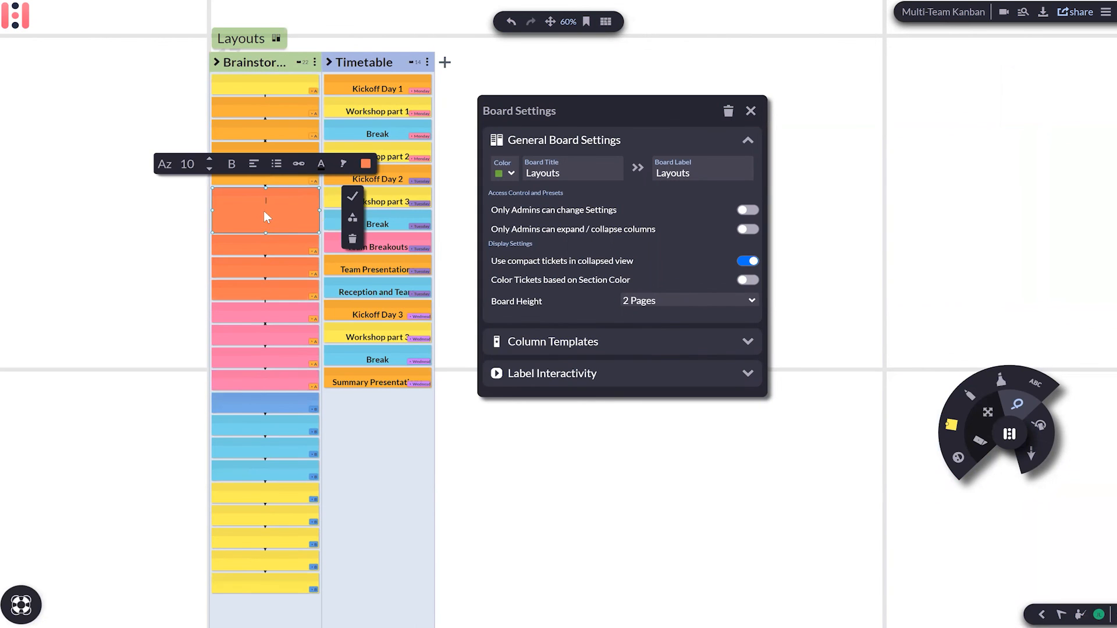
left_click(353, 197)
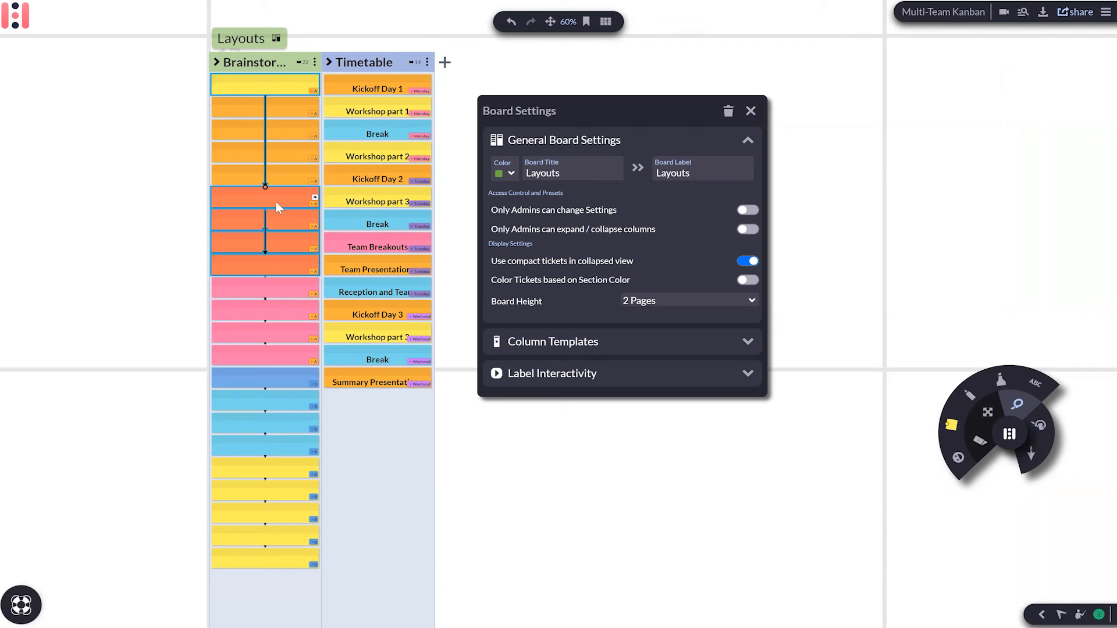
Step: Toggle compact tickets in collapsed view off and on twice, ending with the option on, and compare the ticket heights in both columns
left_click(749, 263)
scroll(344, 322, "down", 3)
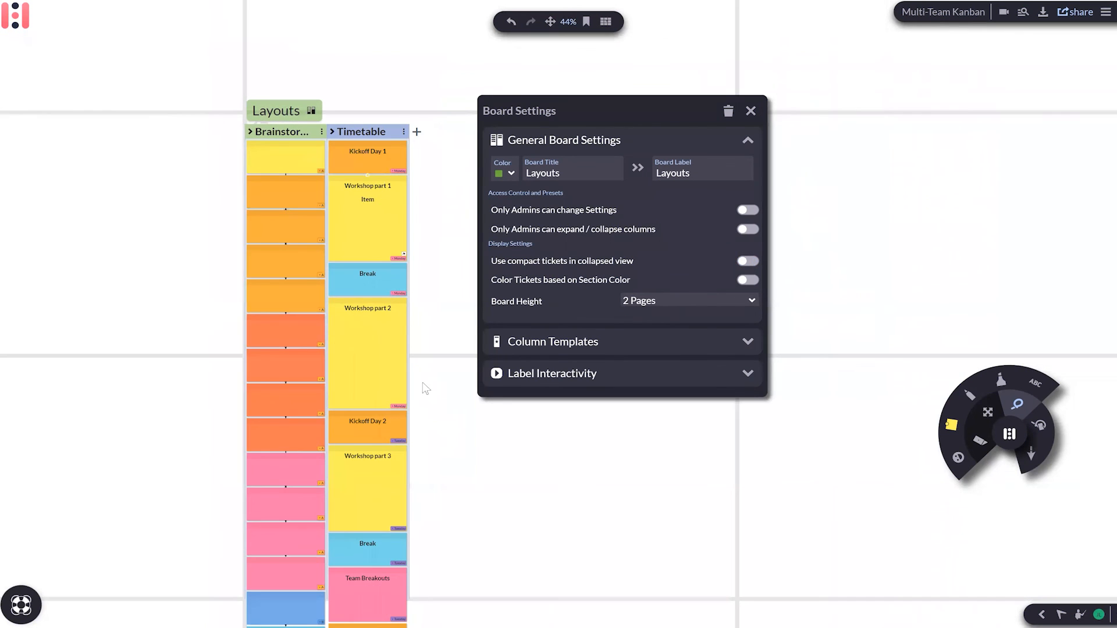
scroll(449, 391, "down", 5)
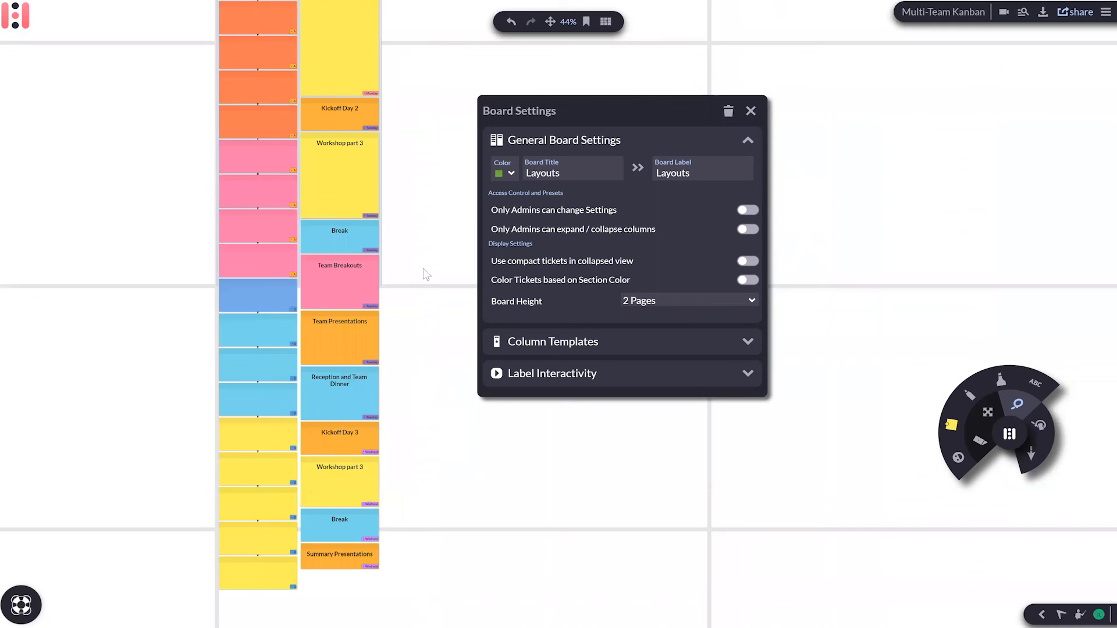
scroll(426, 274, "up", 6)
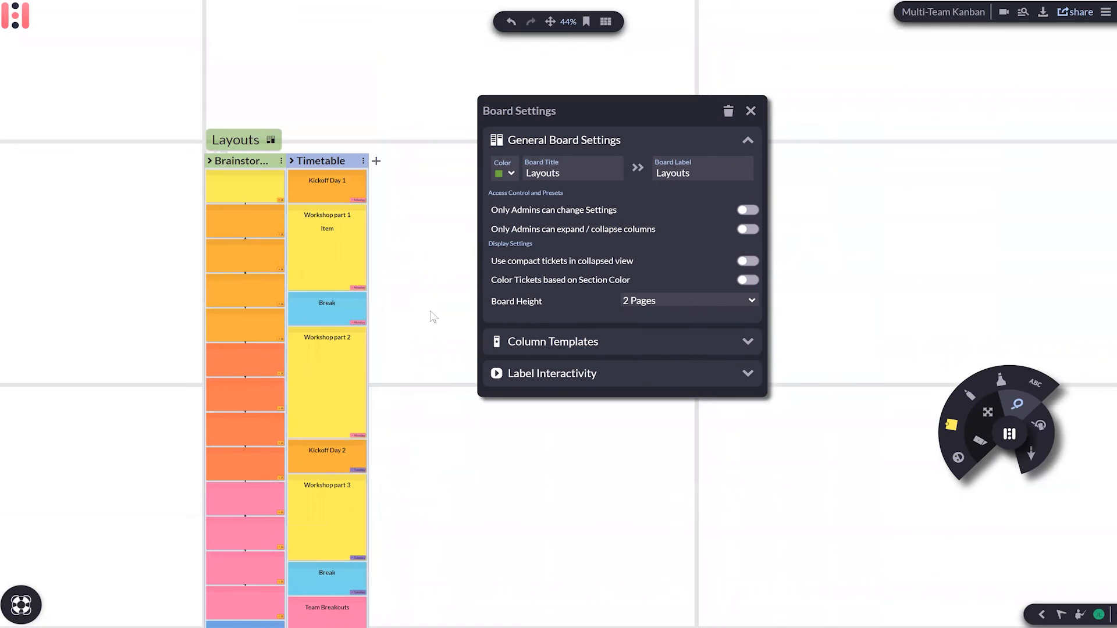
left_click_drag(433, 317, 435, 349)
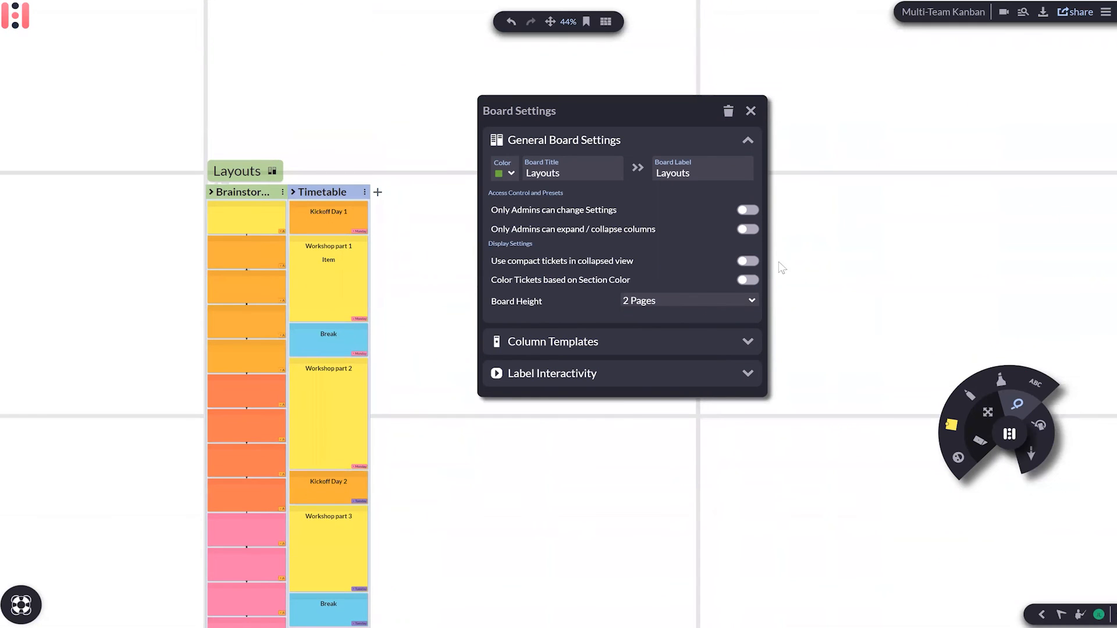
left_click(747, 262)
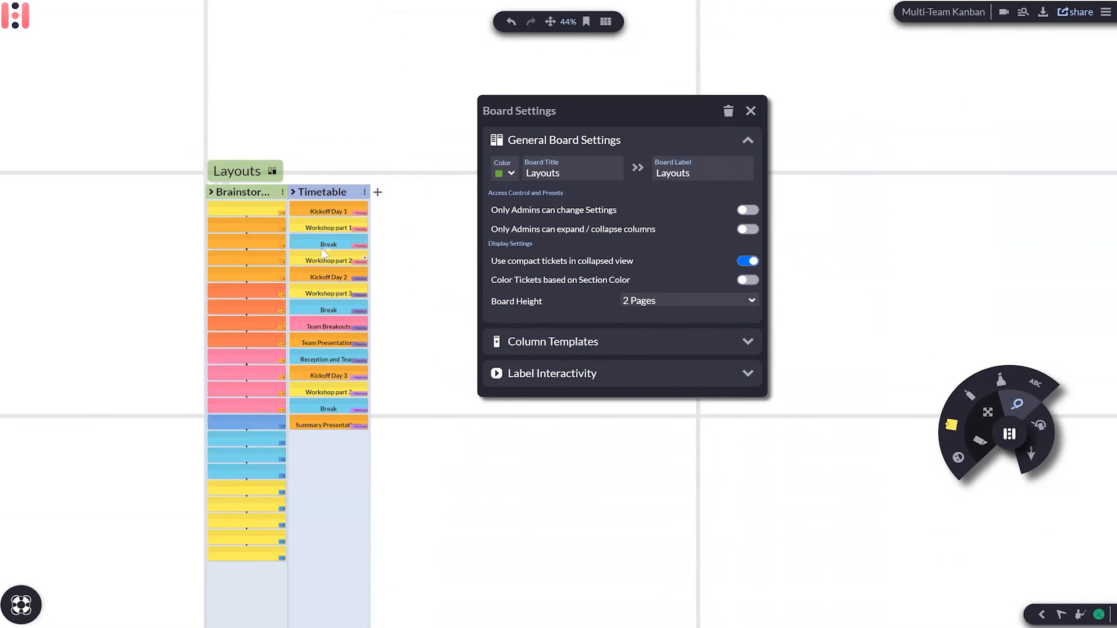
left_click(749, 263)
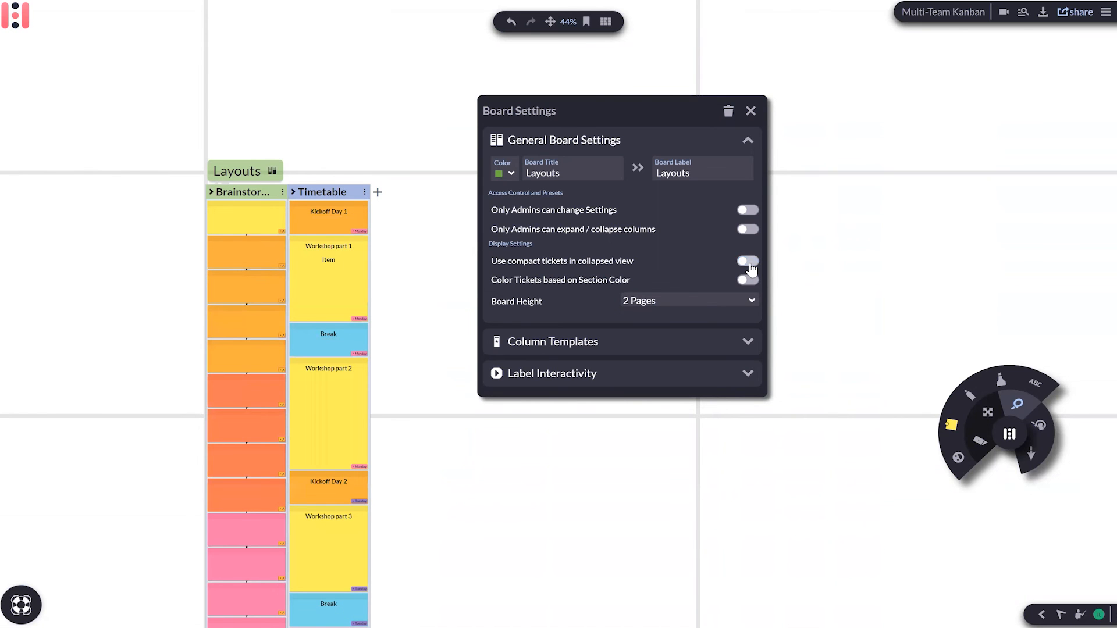
left_click(748, 261)
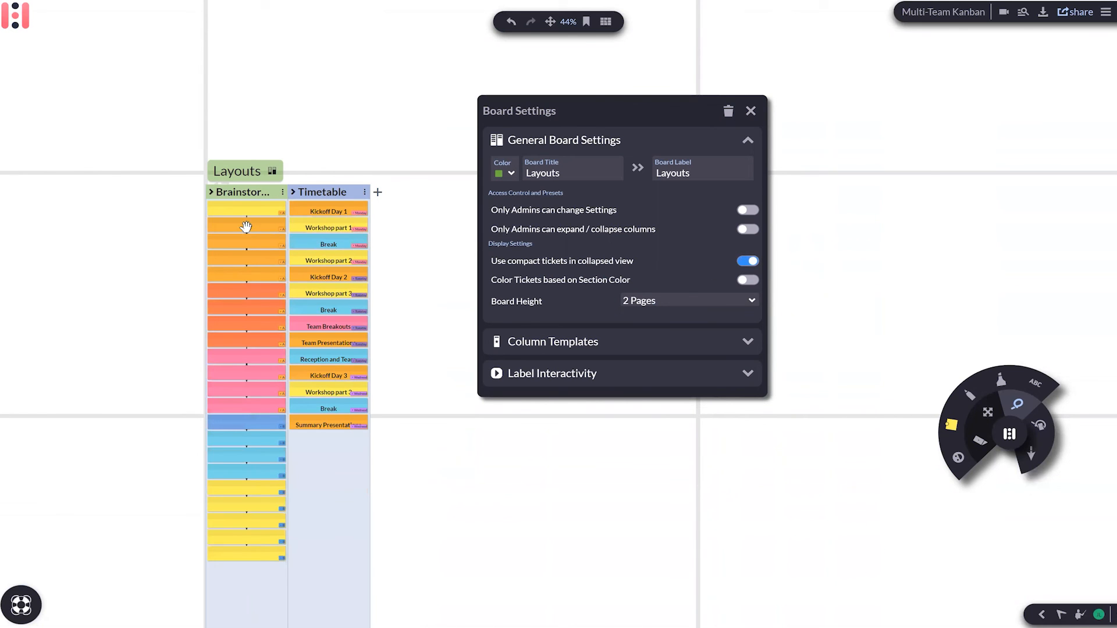
Step: Expand the Brainstorming column into its Option A and Option B sections with the board settings still open
left_click(211, 192)
scroll(318, 282, "down", 1)
left_click_drag(319, 283, 80, 240)
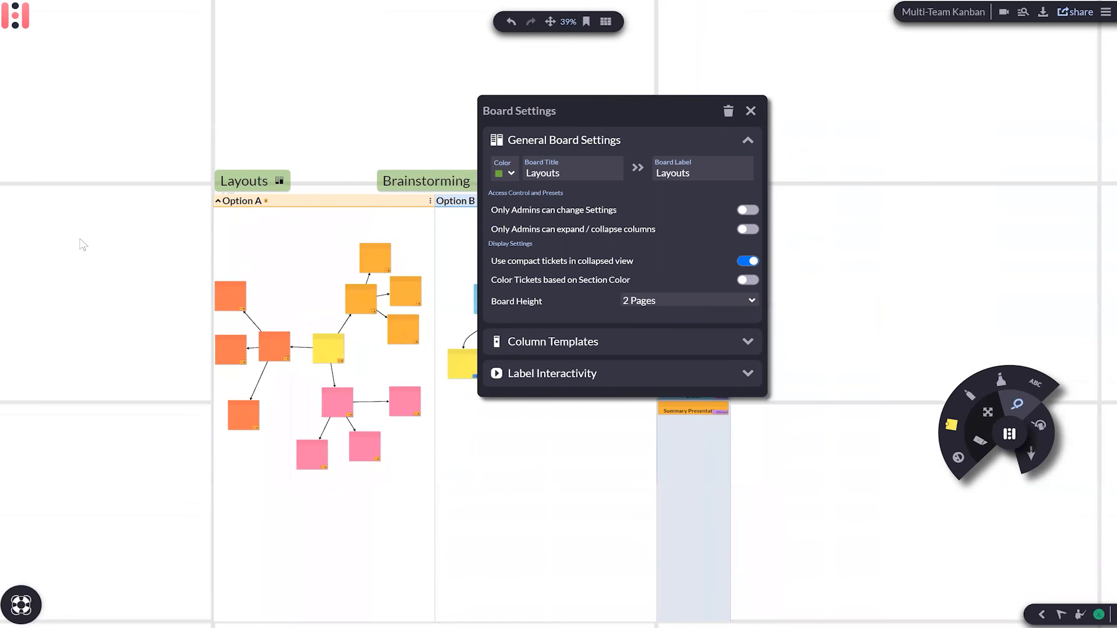